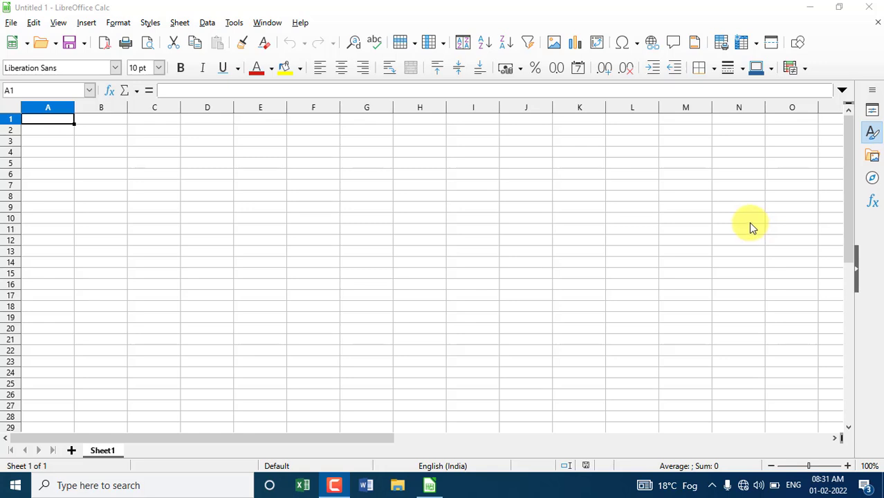
Launch another Calc spreadsheet through the Run dialog with the command scalc, and close that new window
{"action": "key", "text": "super+r"}
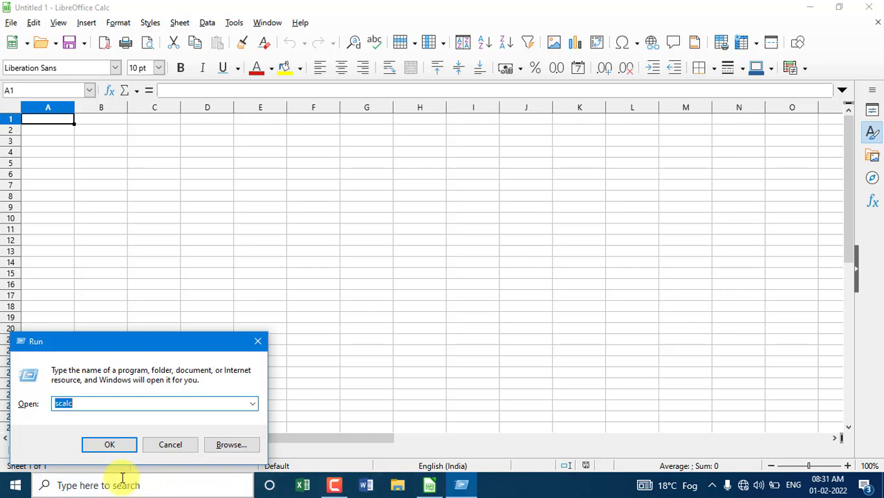
{"action": "left_click", "coordinate": [92, 408]}
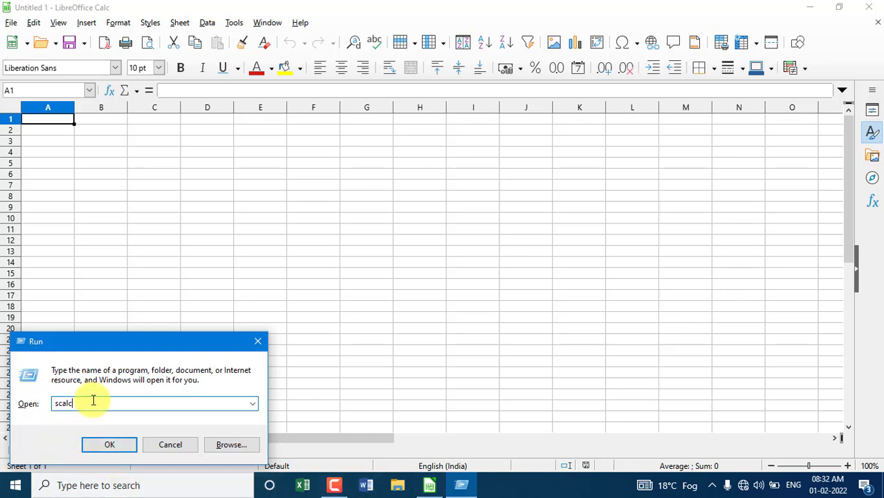
{"action": "key", "text": "Return"}
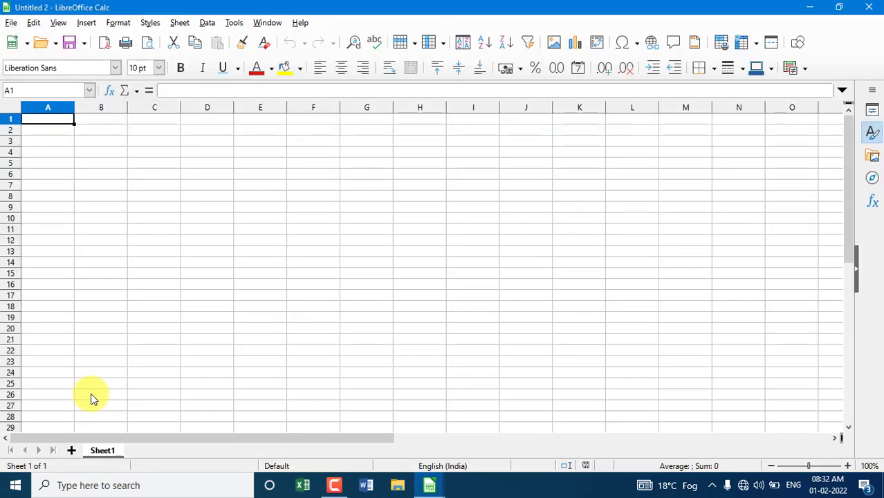
{"action": "left_click", "coordinate": [871, 10]}
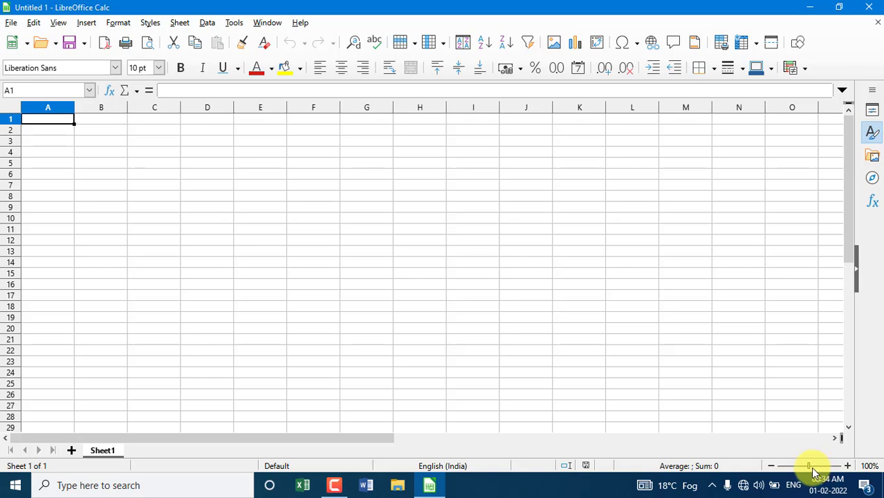
Zoom the sheet in to the maximum level of 400%
{"action": "left_click", "coordinate": [848, 466]}
{"action": "left_click", "coordinate": [849, 467]}
{"action": "left_click", "coordinate": [848, 466]}
{"action": "left_click", "coordinate": [848, 467]}
{"action": "left_click", "coordinate": [848, 466]}
{"action": "left_click", "coordinate": [848, 466]}
{"action": "left_click", "coordinate": [848, 466]}
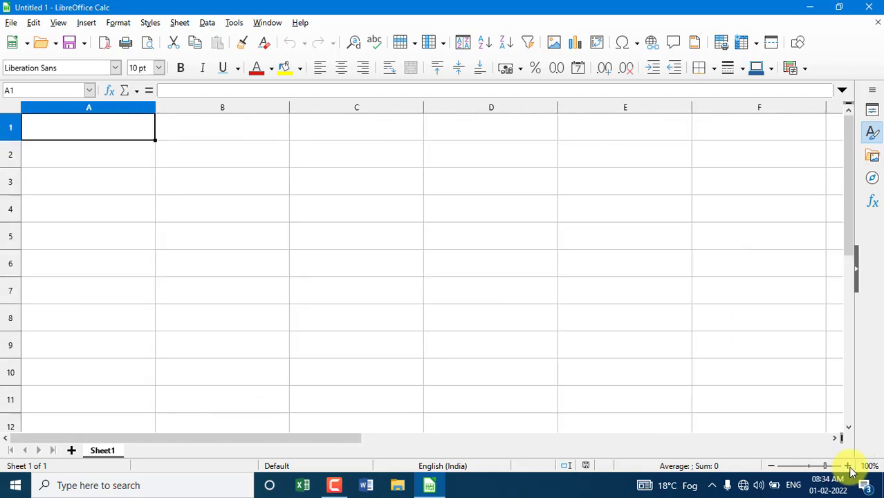
{"action": "left_click", "coordinate": [848, 468]}
{"action": "left_click", "coordinate": [845, 468]}
{"action": "left_click", "coordinate": [845, 468]}
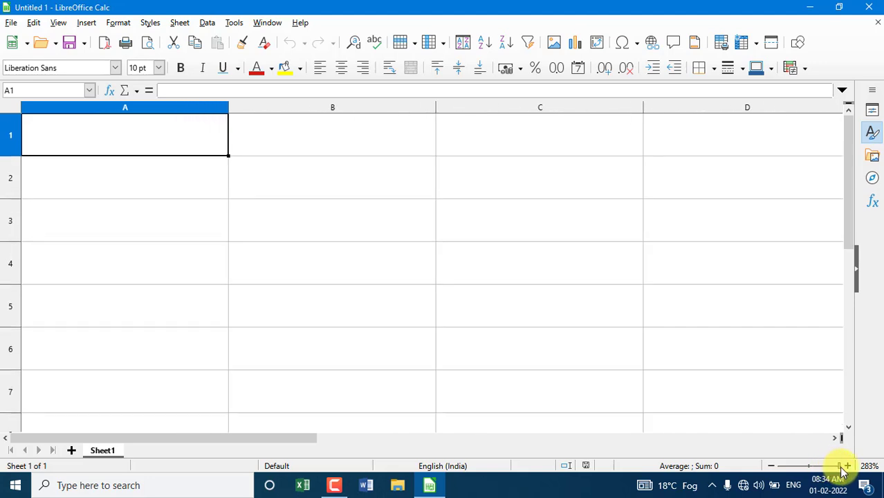
{"action": "left_click", "coordinate": [844, 468]}
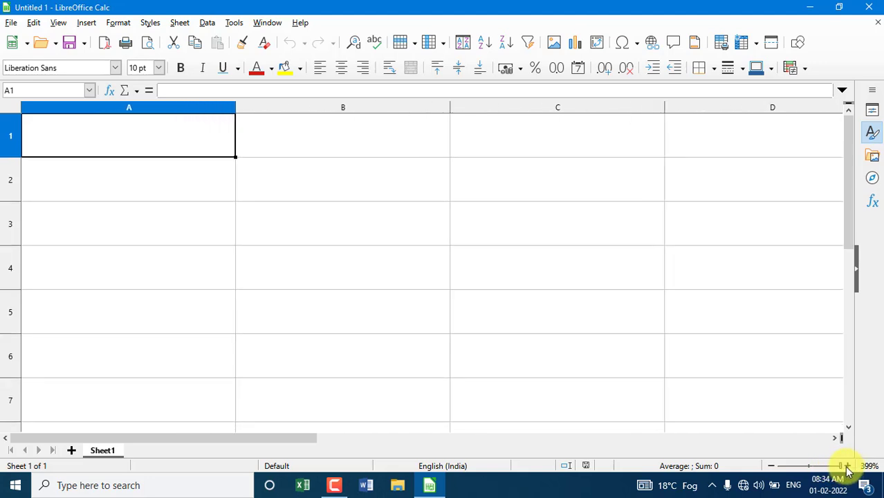
{"action": "left_click", "coordinate": [848, 467]}
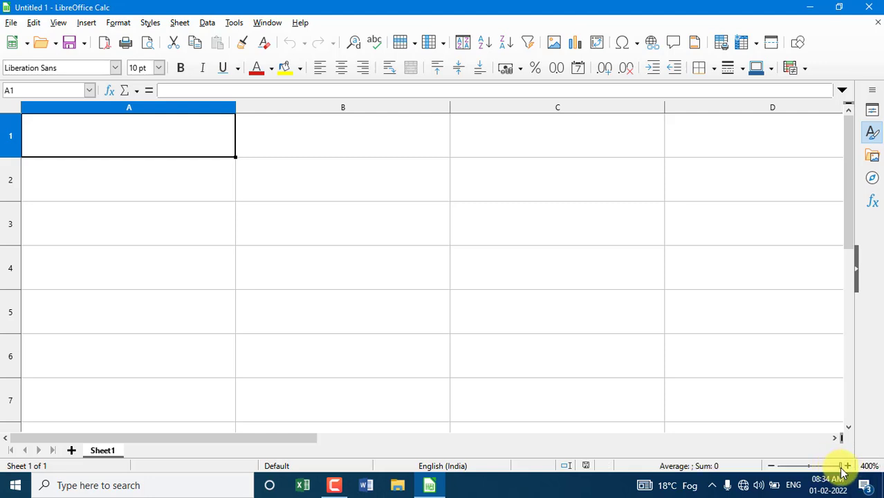
Zoom the sheet out to the minimum of 20% and return it to 100%
{"action": "left_click_drag", "start_coordinate": [844, 467], "coordinate": [774, 468]}
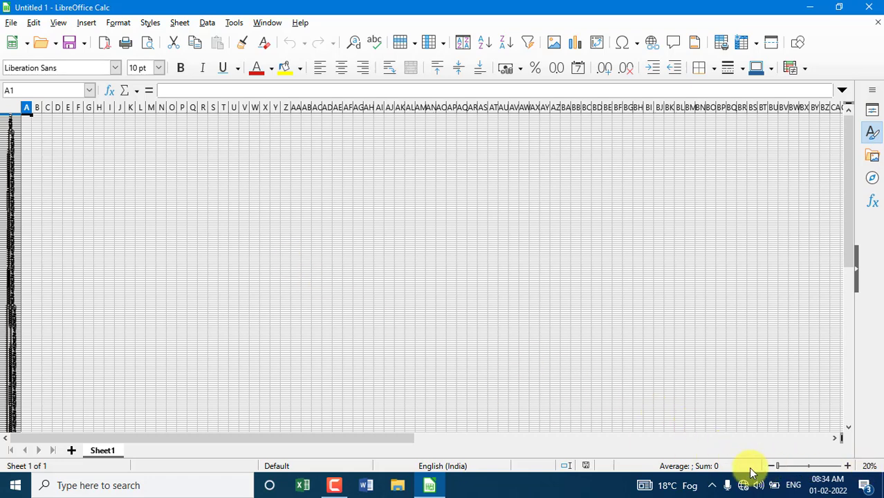
{"action": "left_click", "coordinate": [810, 467]}
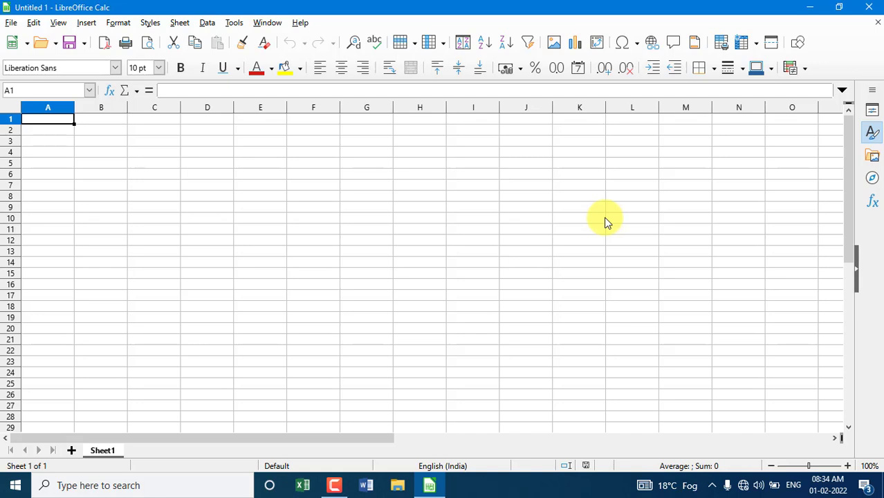
Set the font size of cell C10 to 2 pt
{"action": "left_click", "coordinate": [176, 216]}
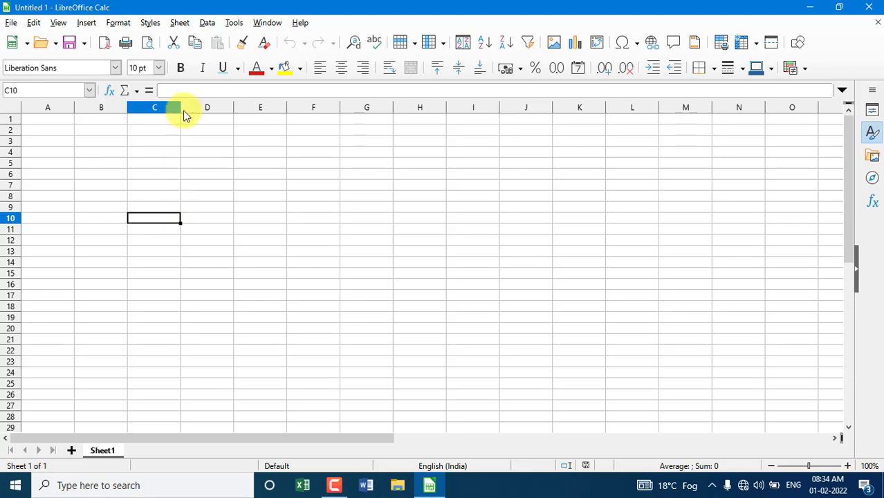
{"action": "left_click", "coordinate": [159, 67]}
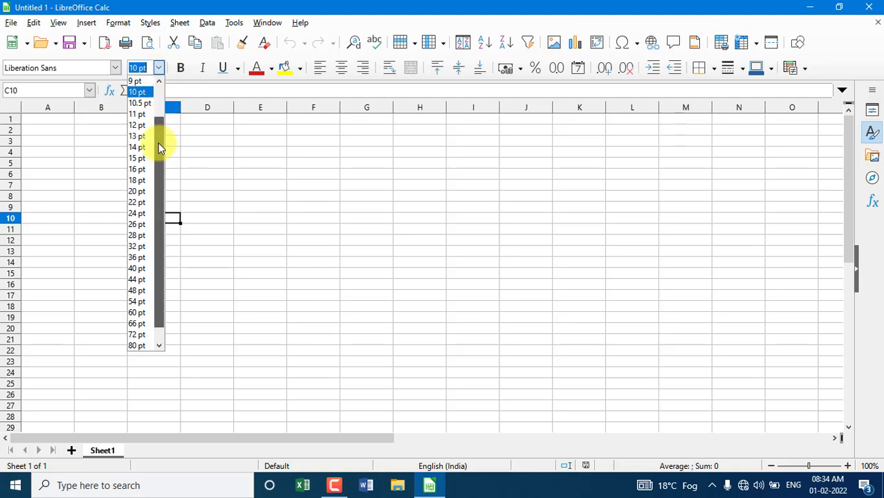
{"action": "left_click_drag", "start_coordinate": [159, 143], "coordinate": [161, 111]}
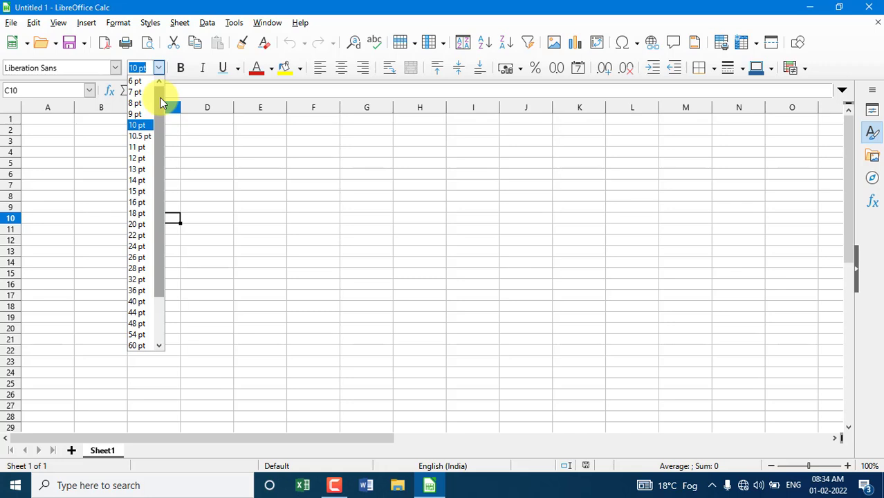
{"action": "type", "text": "12"}
{"action": "key", "text": "Return"}
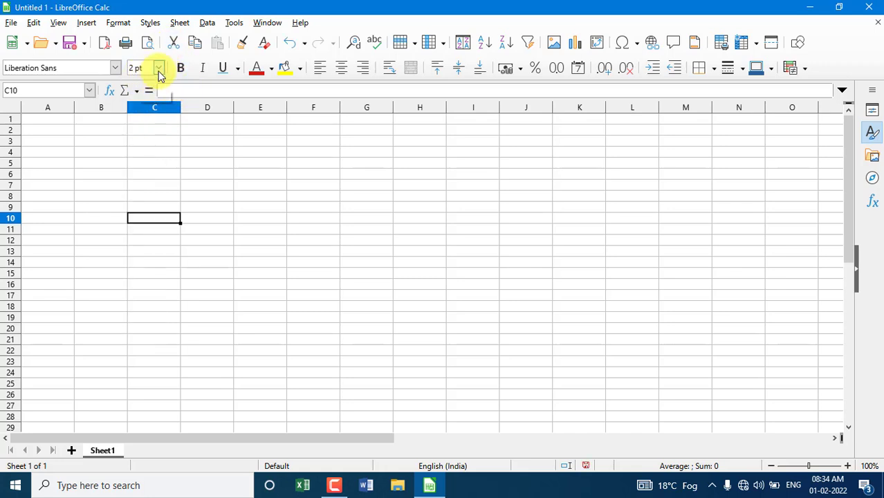
Apply the smallest listed font size, 6 pt, to cell C10, followed by the largest listed one, 96 pt
{"action": "left_click", "coordinate": [160, 69]}
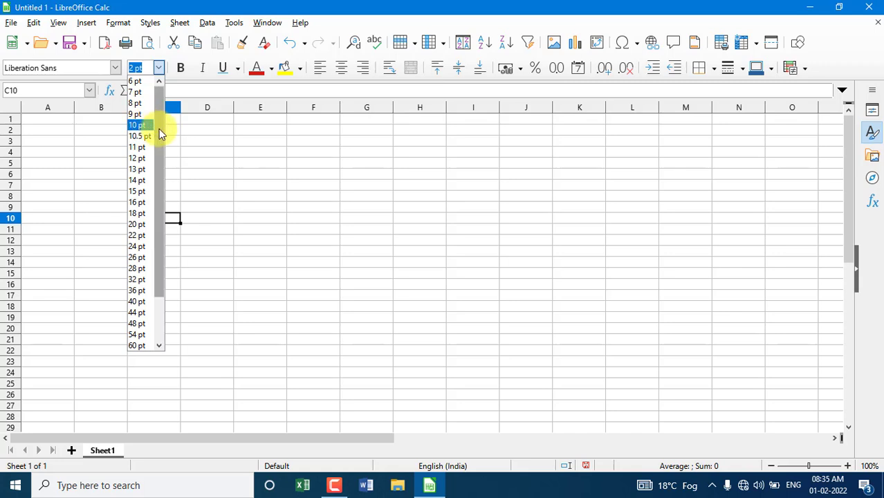
{"action": "left_click", "coordinate": [140, 84]}
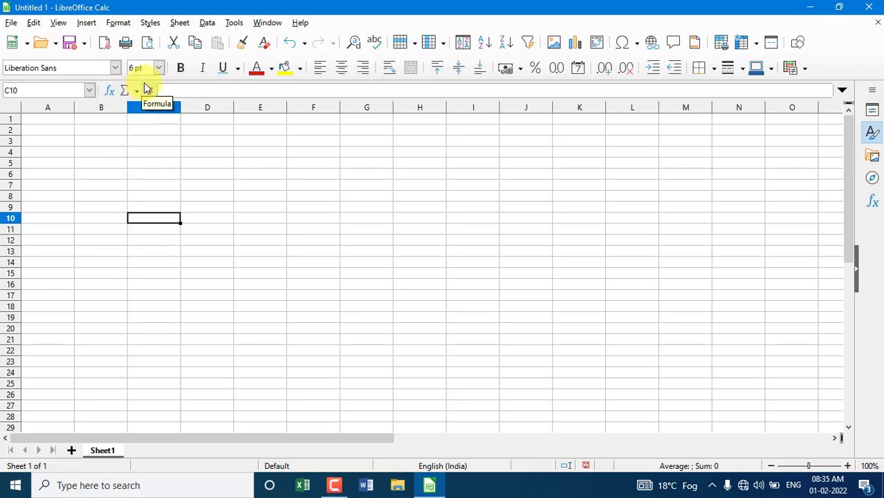
{"action": "left_click", "coordinate": [158, 68]}
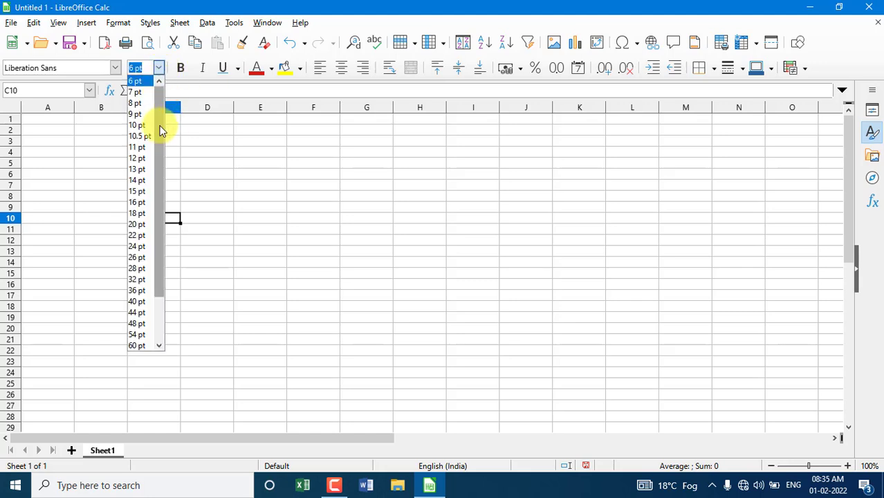
{"action": "left_click_drag", "start_coordinate": [160, 131], "coordinate": [164, 211]}
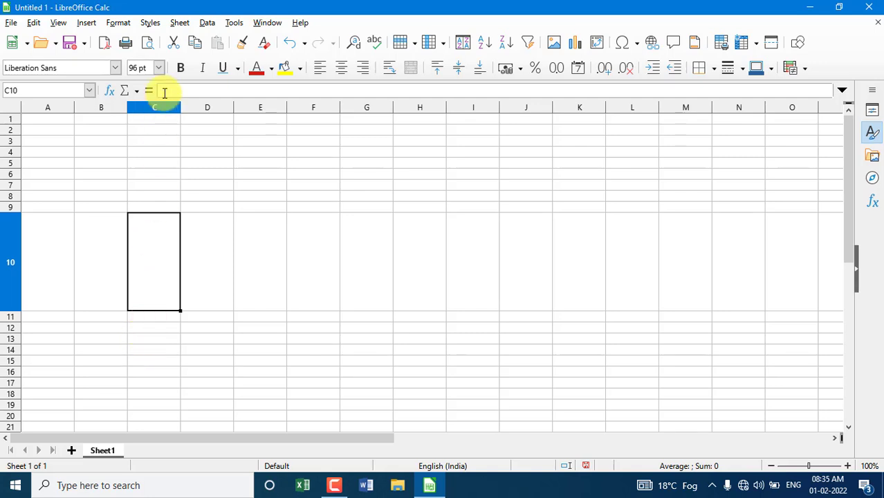
Try to set the font size of cell C10 to 1000 pt
{"action": "left_click_drag", "start_coordinate": [147, 71], "coordinate": [114, 71]}
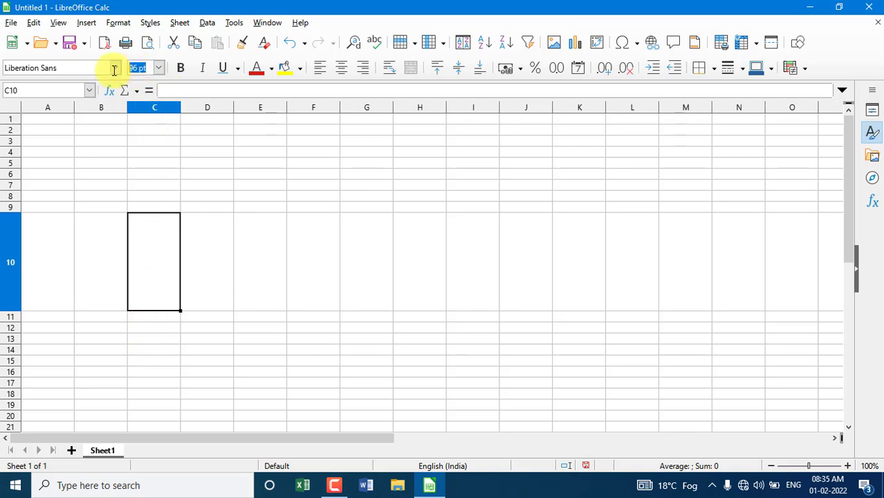
{"action": "type", "text": "1000"}
{"action": "key", "text": "Return"}
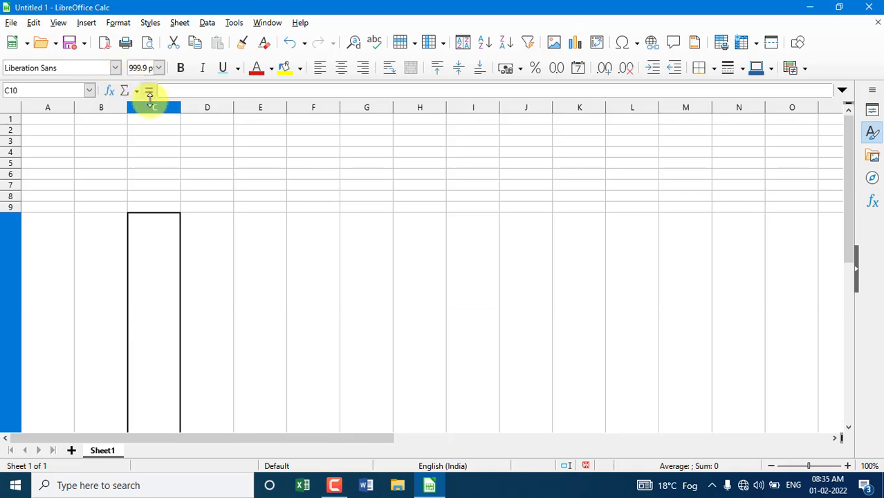
Set the font size of cell C10 to 20 pt
{"action": "left_click", "coordinate": [159, 69]}
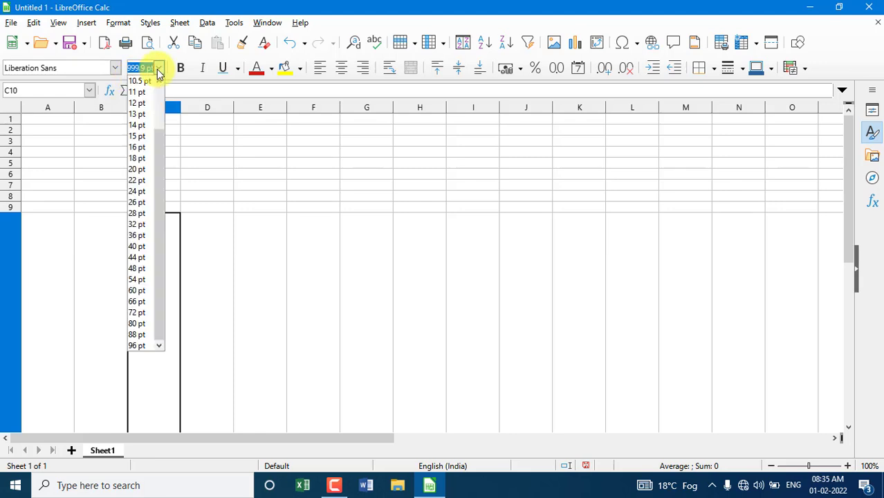
{"action": "left_click", "coordinate": [144, 167]}
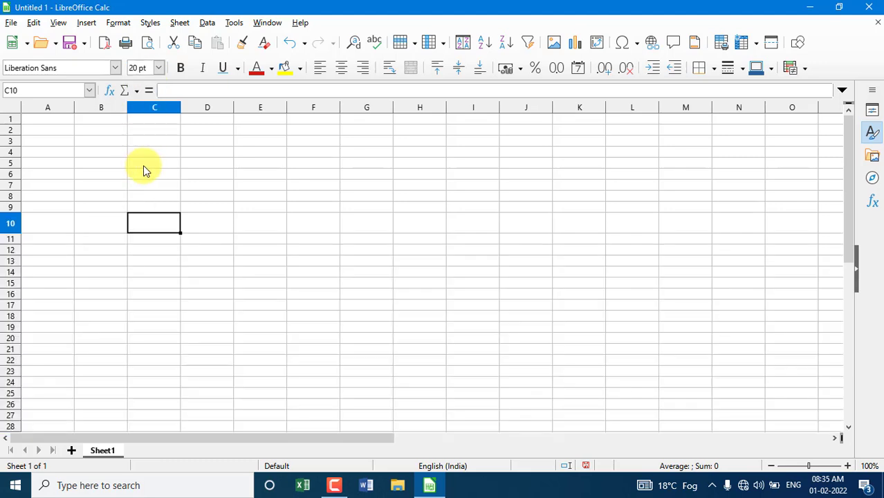
{"action": "left_click", "coordinate": [158, 69]}
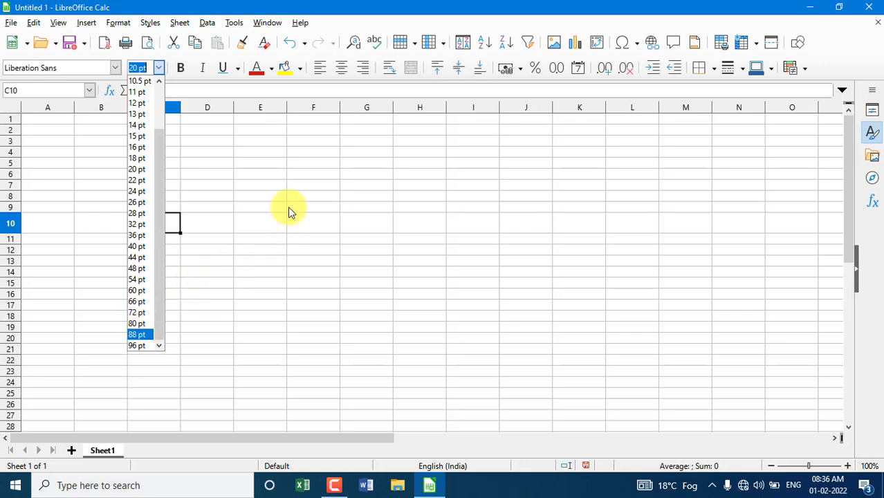
{"action": "key", "text": "Escape"}
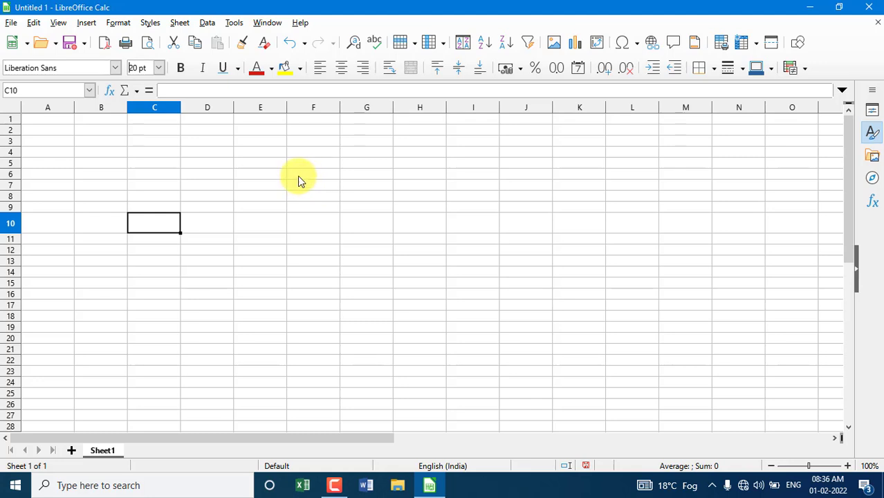
Enter the number 1024 in cell E3
{"action": "left_click", "coordinate": [296, 175]}
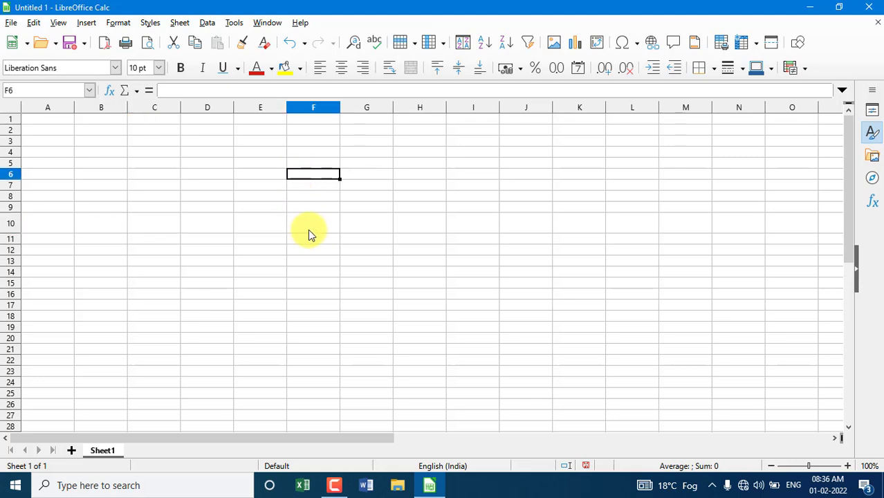
{"action": "left_click", "coordinate": [281, 144]}
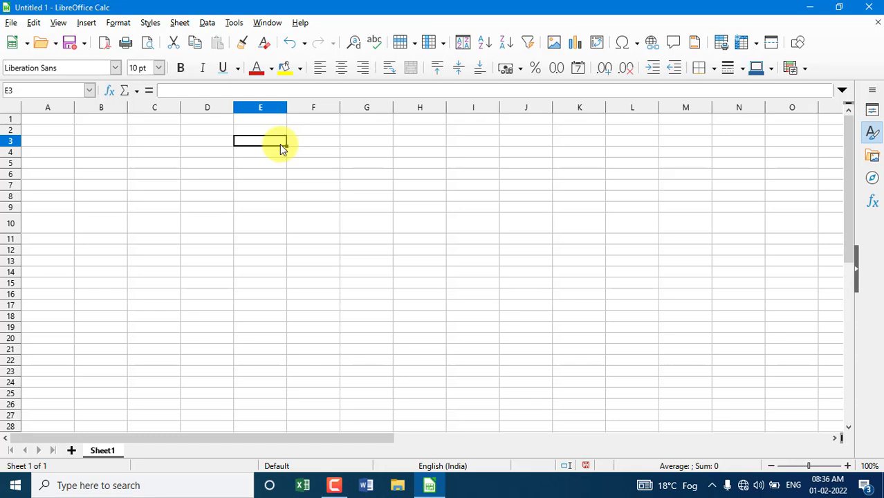
{"action": "type", "text": "1024"}
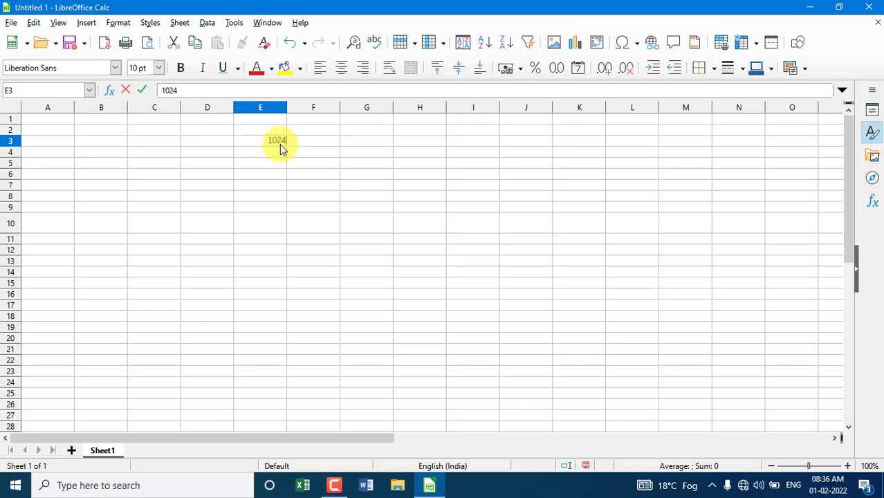
{"action": "left_click", "coordinate": [341, 188]}
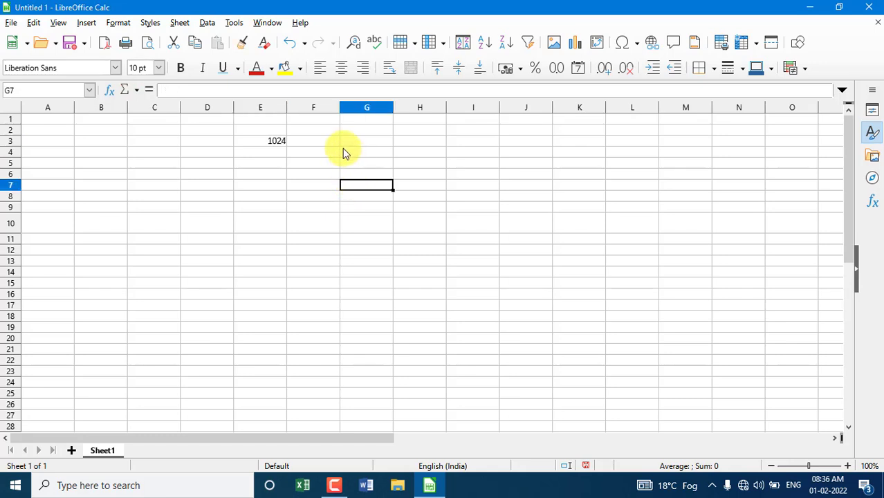
Enter the number 16384 in cell G3
{"action": "left_click", "coordinate": [360, 132]}
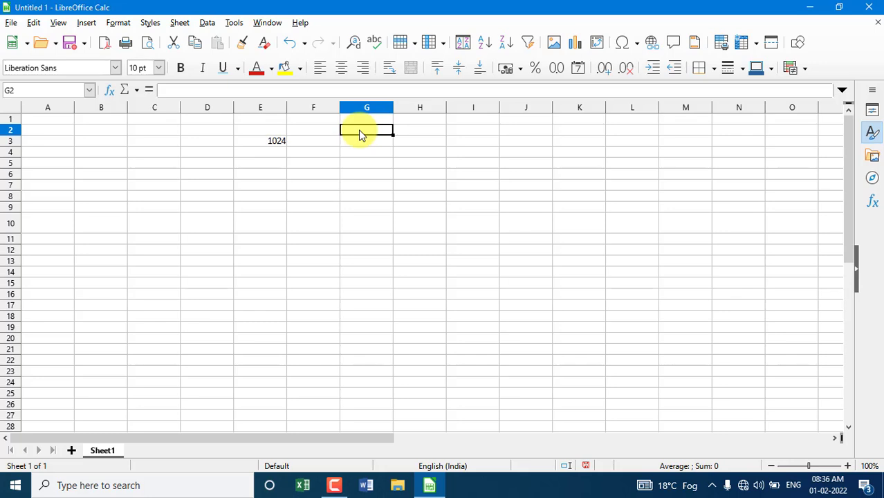
{"action": "key", "text": "Down"}
{"action": "type", "text": "16384"}
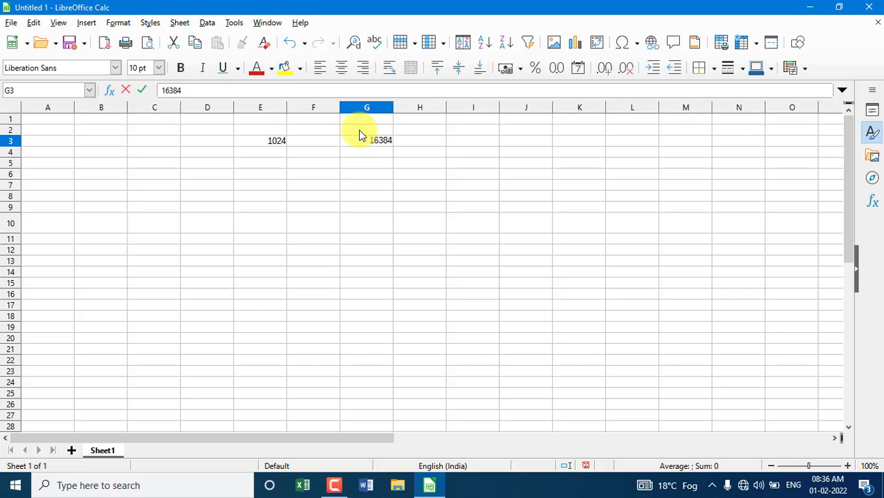
Enter the column name AMJ in cell E5
{"action": "left_click", "coordinate": [268, 164]}
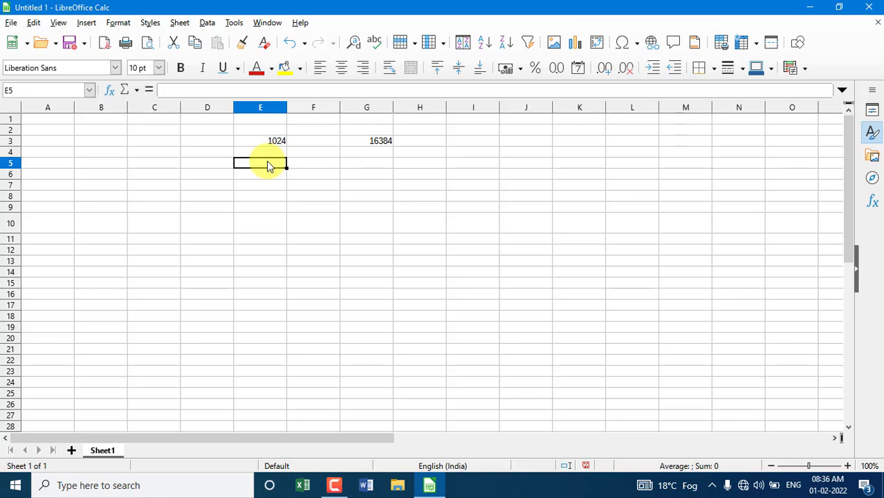
{"action": "type", "text": "AMJ"}
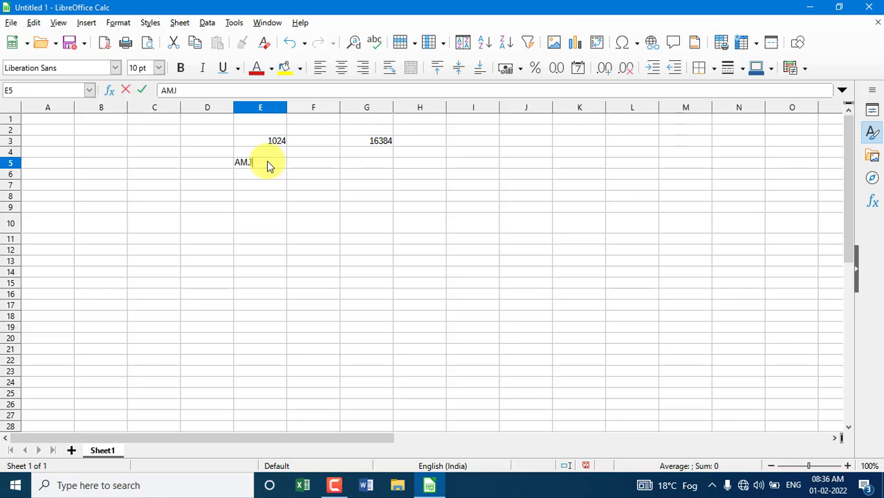
{"action": "key", "text": "Tab"}
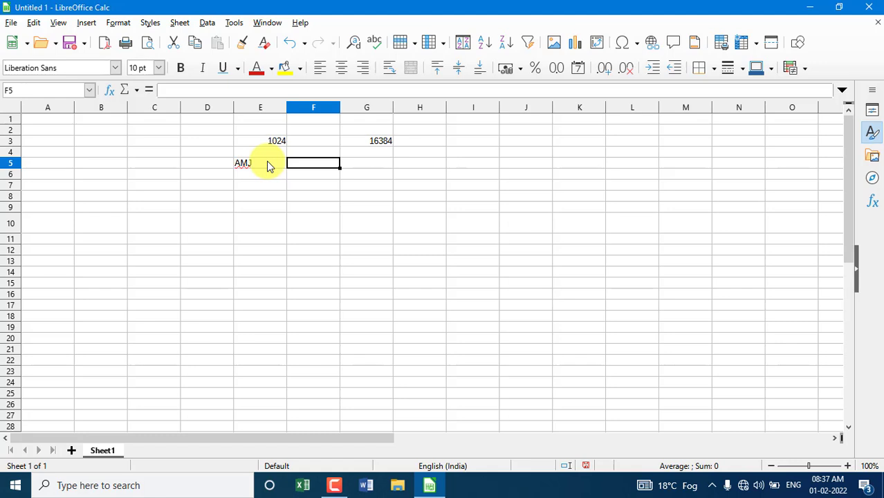
Jump to the last column of row 5 to check its name, and return to cell E5
{"action": "key", "text": "ctrl+Right"}
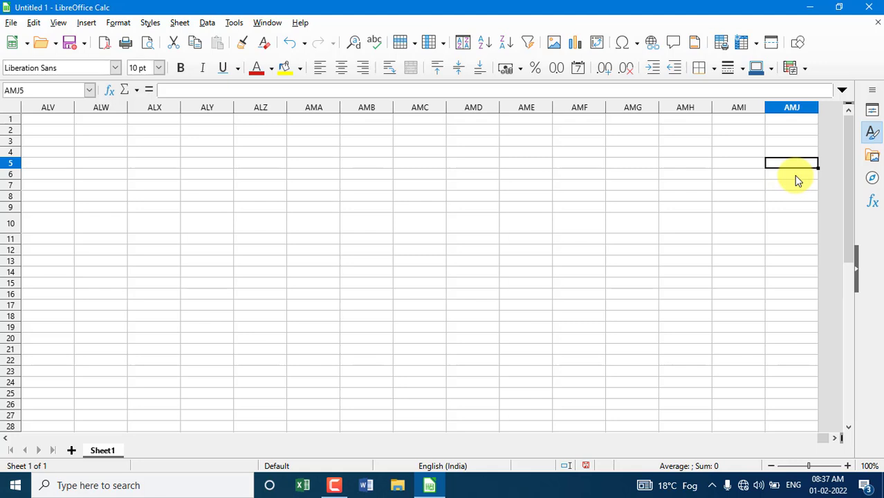
{"action": "key", "text": "ctrl+Left"}
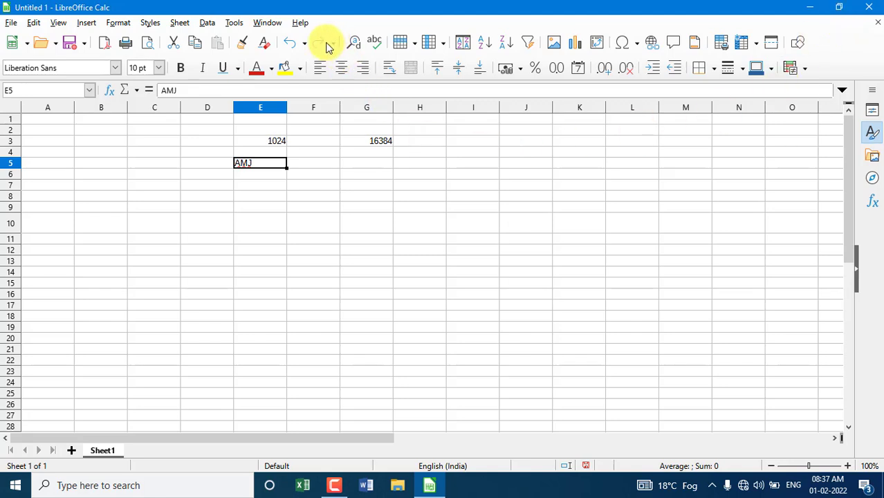
Enter the column name XFD in cell G5
{"action": "left_click", "coordinate": [380, 167]}
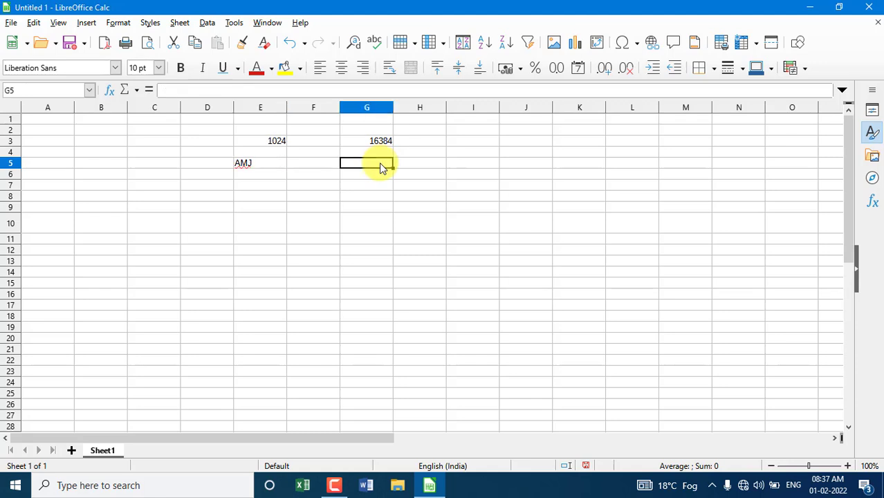
{"action": "type", "text": "XFD"}
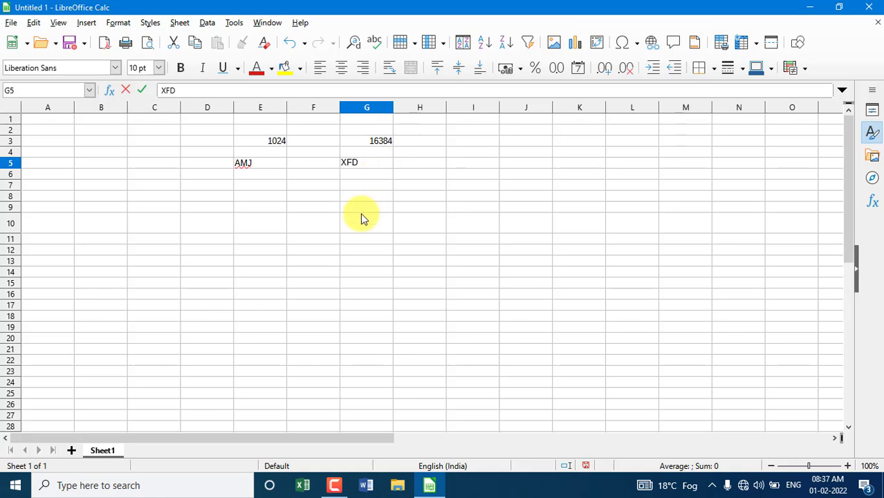
{"action": "left_click", "coordinate": [216, 222]}
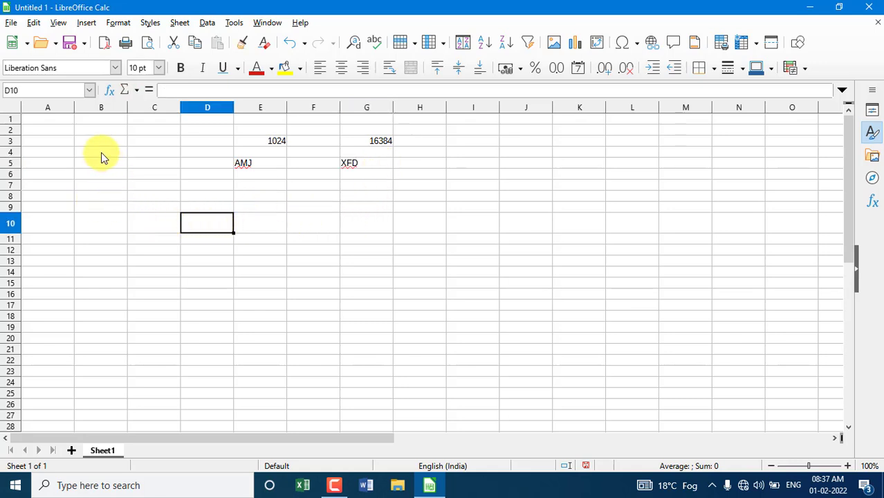
Enter the number 1048576 in cell E7
{"action": "left_click", "coordinate": [254, 190]}
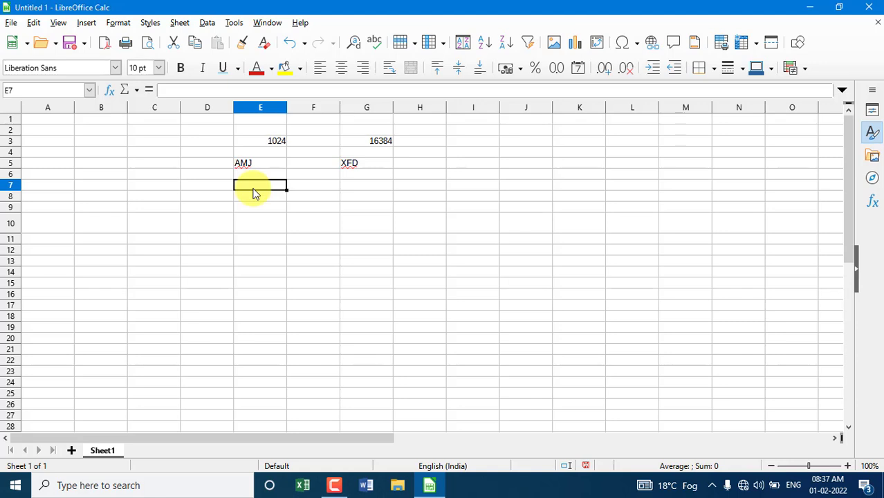
{"action": "type", "text": "104857"}
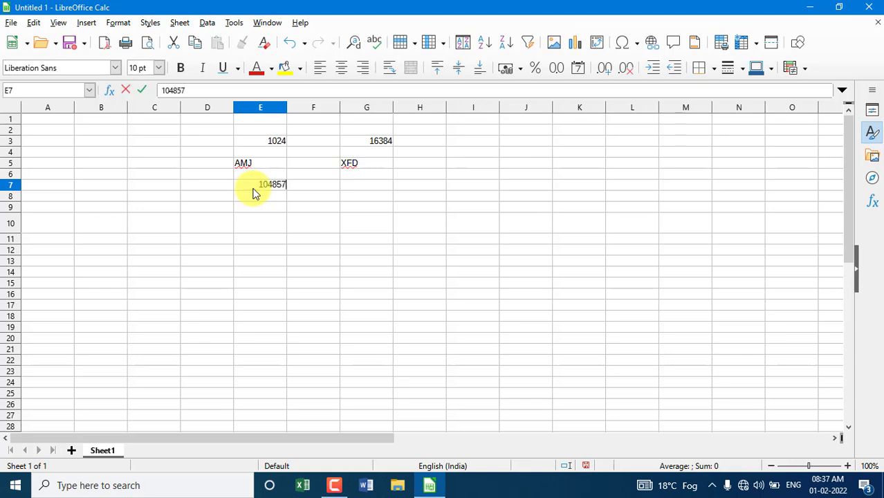
{"action": "type", "text": "6"}
{"action": "left_click_drag", "start_coordinate": [250, 229], "coordinate": [251, 239]}
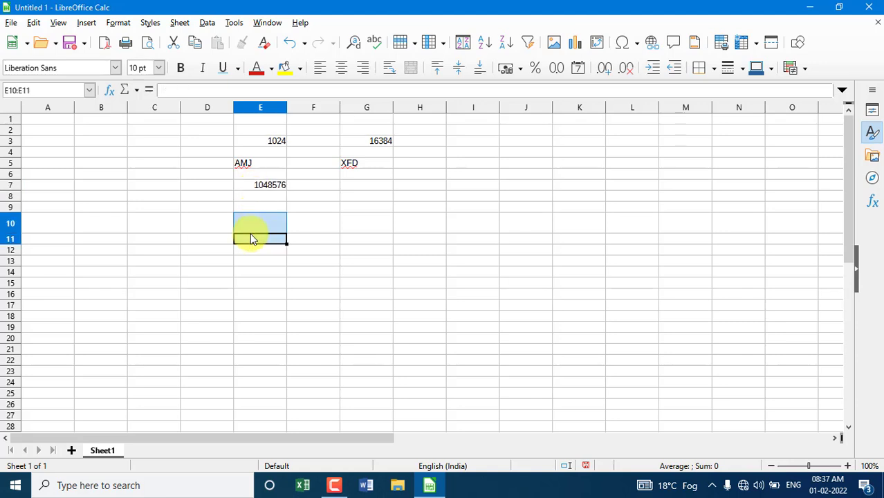
Jump from cell A4 to the last row of column A to check its number, and return to cell A1
{"action": "left_click", "coordinate": [68, 152]}
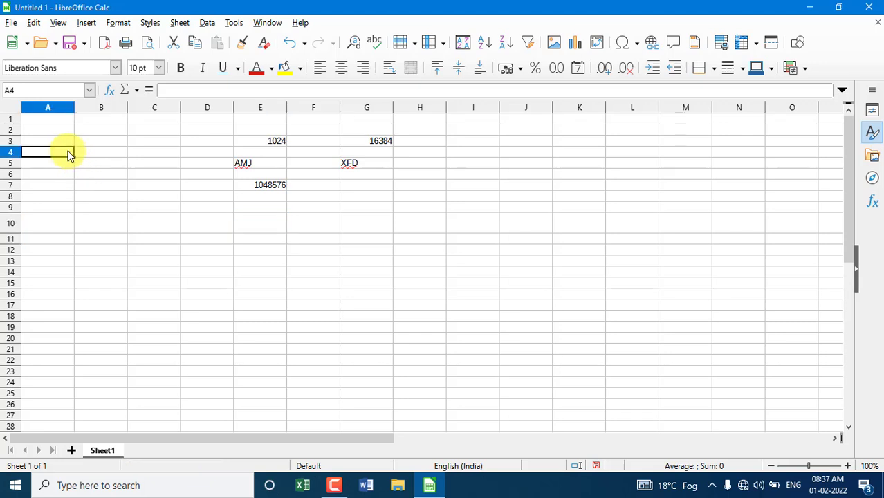
{"action": "key", "text": "ctrl+Down"}
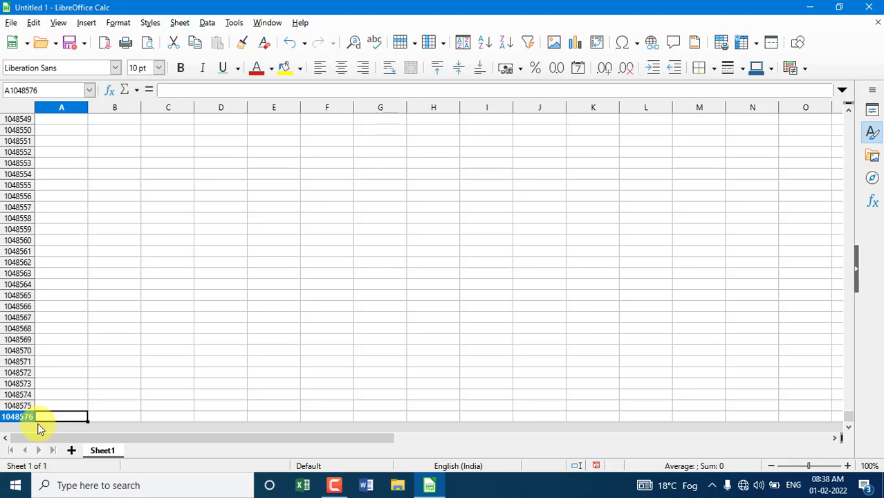
{"action": "key", "text": "ctrl+Home"}
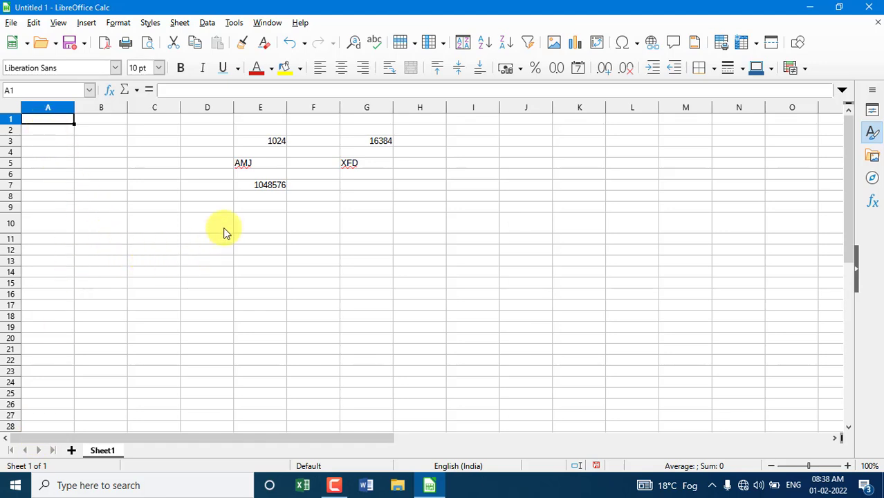
Select several single cells in turn, ending with C10, to examine the active cell and its address
{"action": "left_click", "coordinate": [249, 225]}
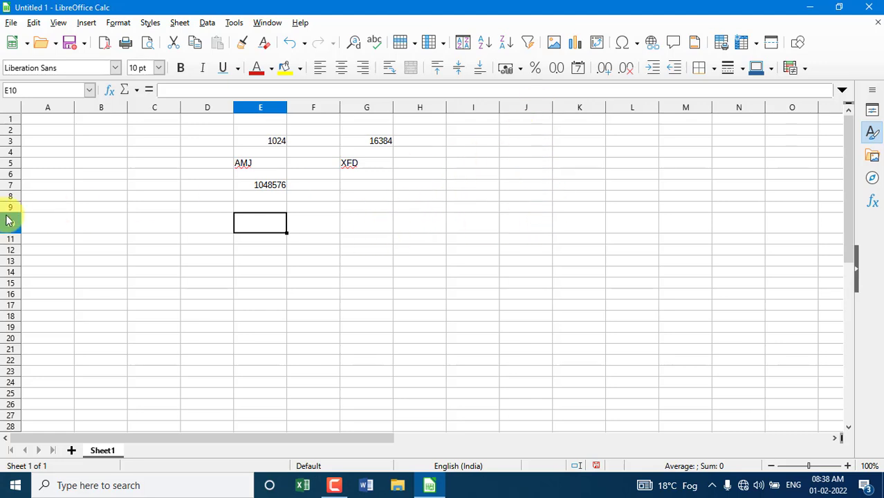
{"action": "left_click", "coordinate": [536, 167]}
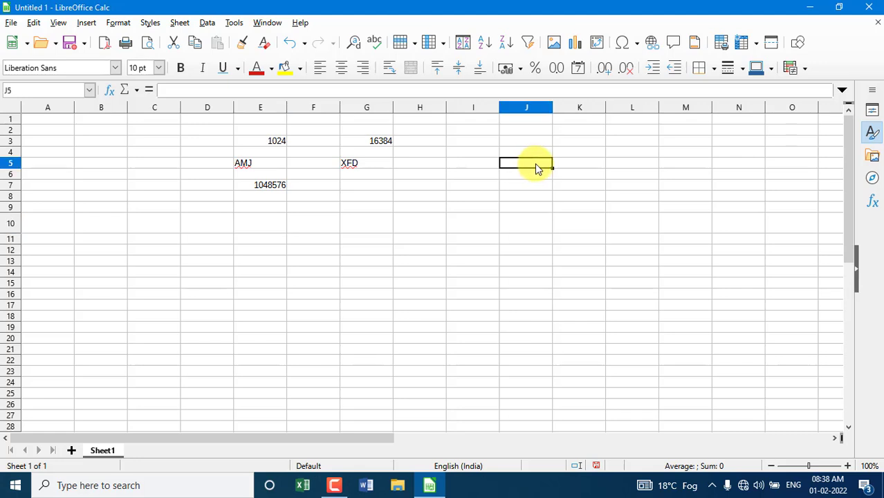
{"action": "left_click", "coordinate": [589, 166]}
{"action": "left_click", "coordinate": [628, 166]}
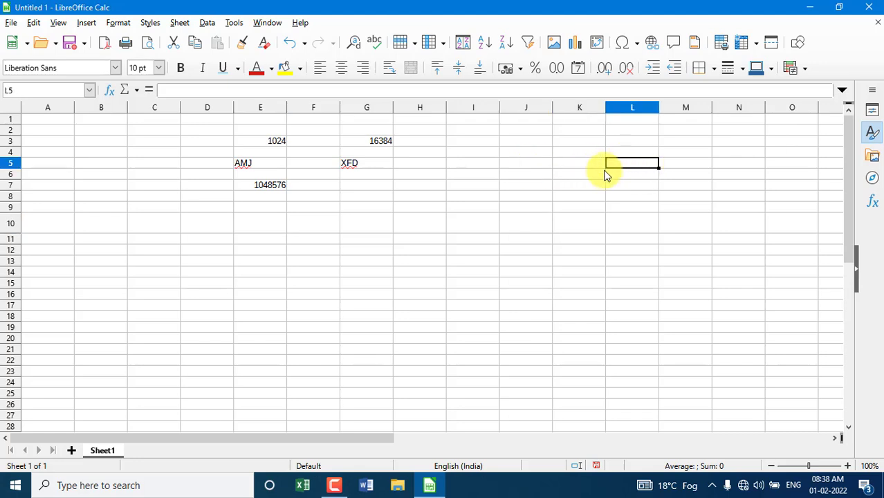
{"action": "left_click", "coordinate": [490, 169]}
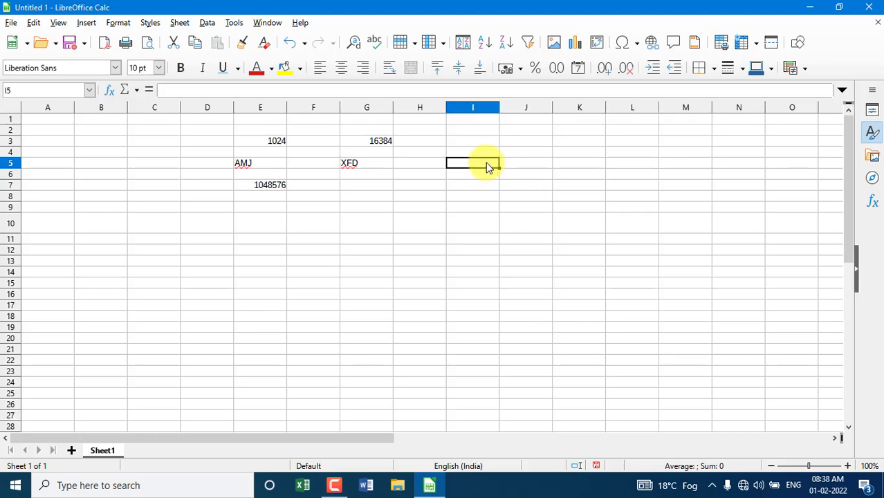
{"action": "left_click", "coordinate": [149, 170]}
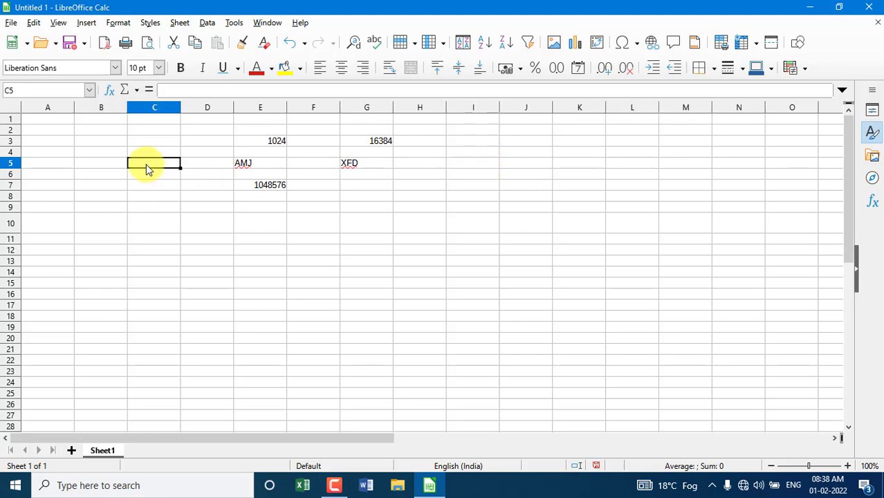
{"action": "left_click", "coordinate": [162, 224]}
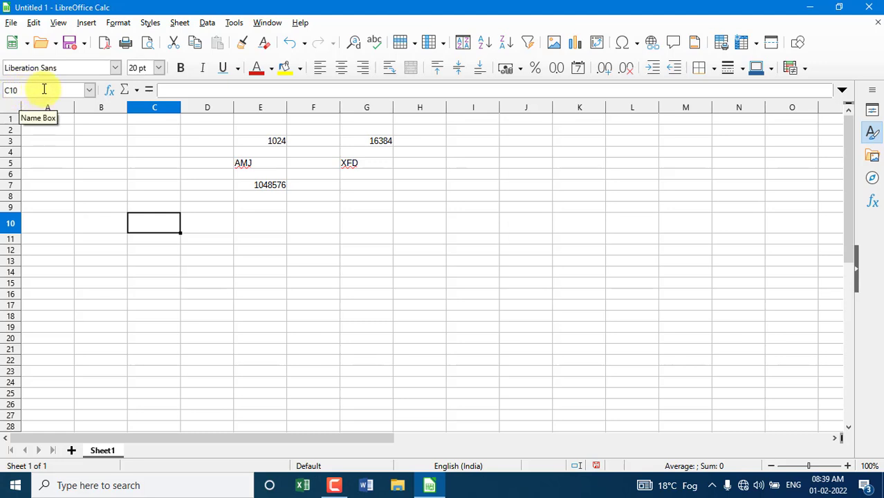
Enter the formula =1024*1048576 in cell G13 to calculate the total number of cells
{"action": "left_click", "coordinate": [274, 266]}
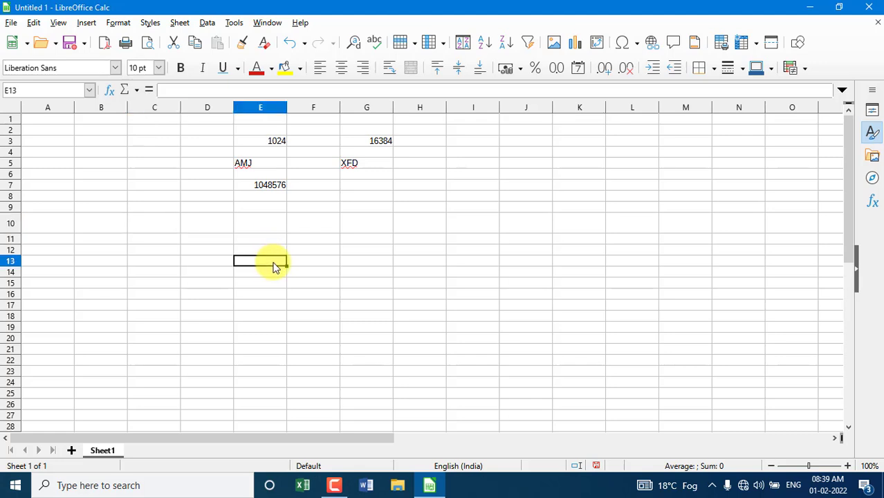
{"action": "left_click", "coordinate": [345, 266]}
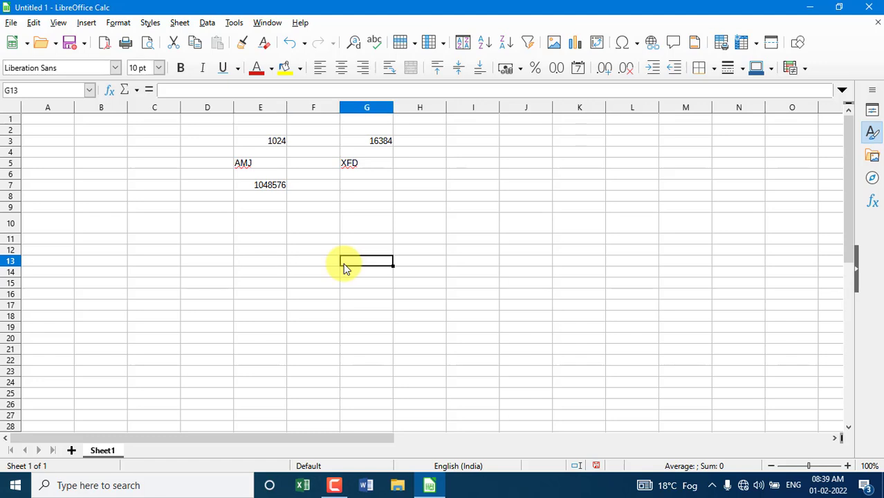
{"action": "type", "text": "="}
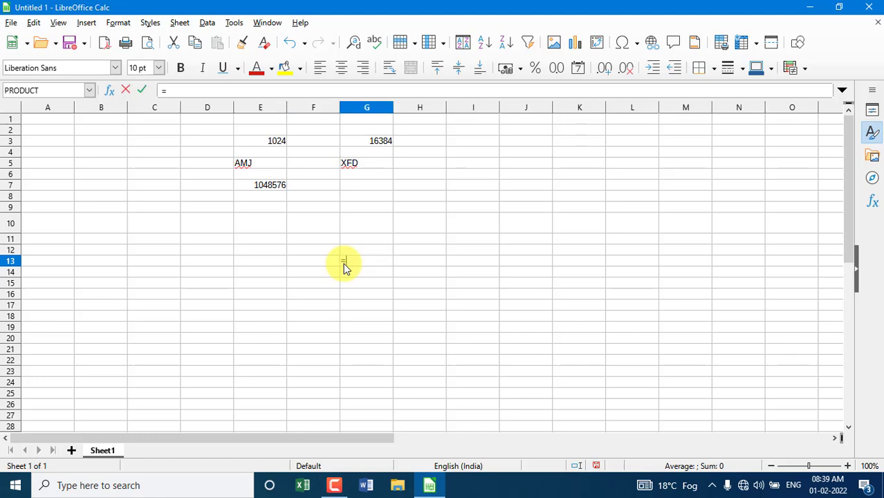
{"action": "type", "text": "1024*10485"}
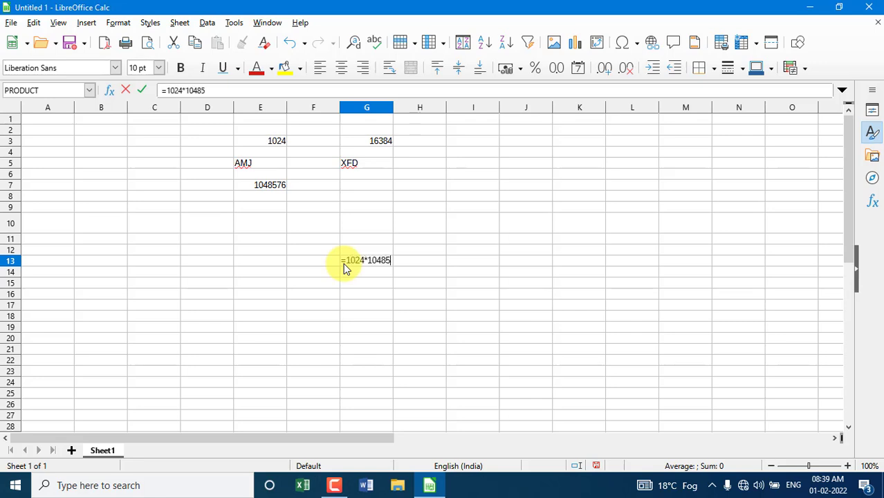
{"action": "type", "text": "76"}
{"action": "key", "text": "Return"}
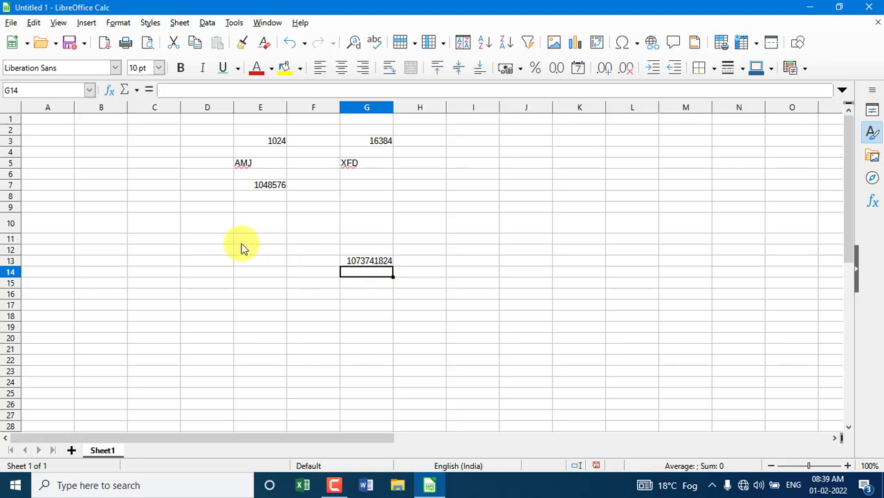
Select cells D11, I15 and A15 in turn, and jump back to the sheet's first cell, A1
{"action": "left_click", "coordinate": [211, 239]}
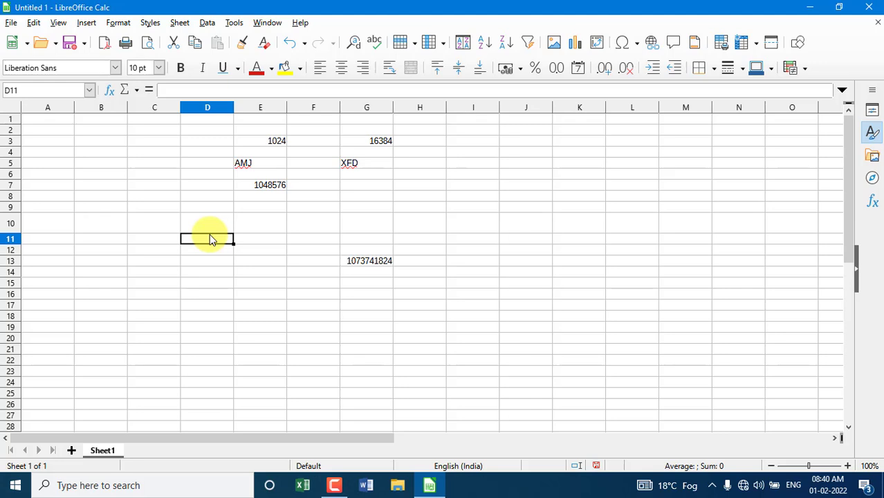
{"action": "left_click", "coordinate": [491, 289]}
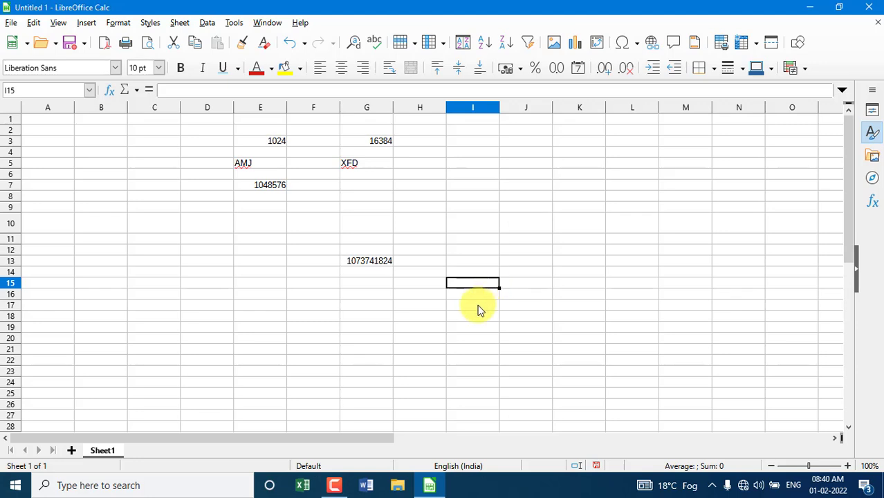
{"action": "left_click", "coordinate": [38, 284]}
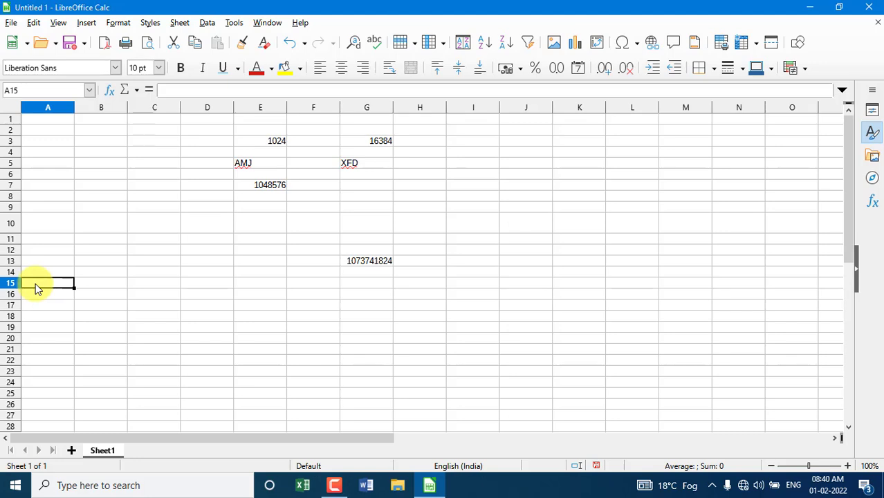
{"action": "key", "text": "ctrl+Home"}
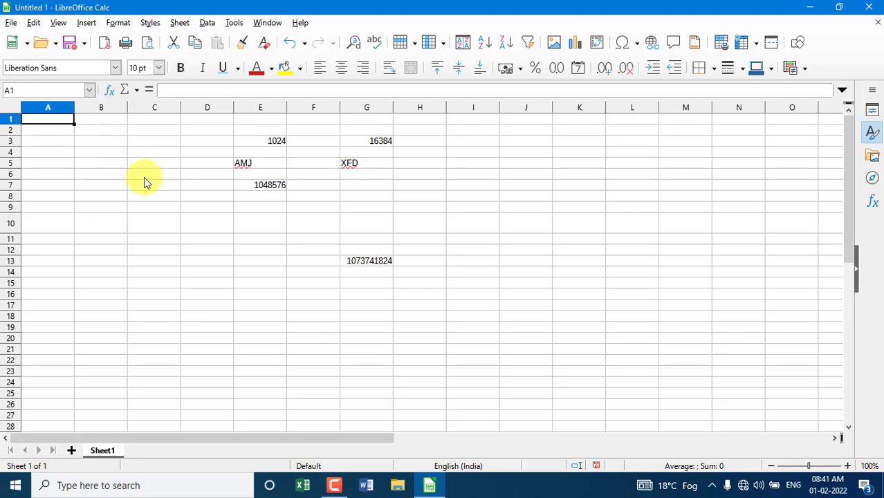
Enter the last cell's address, AMJ1048576, in cell D11 and select the first cell, A1
{"action": "left_click", "coordinate": [215, 239]}
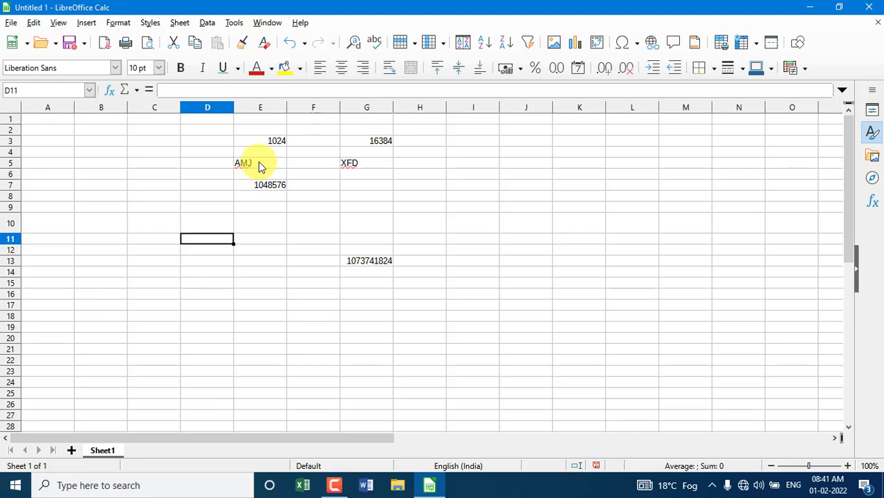
{"action": "type", "text": "AMJ"}
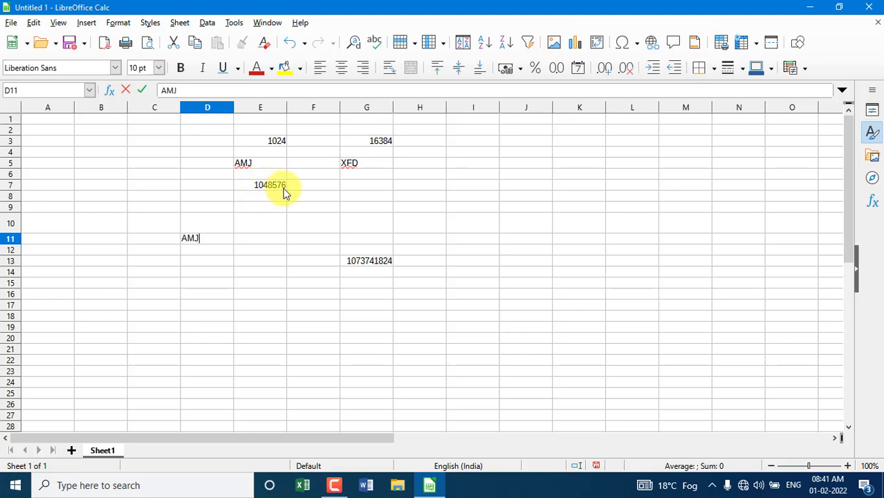
{"action": "type", "text": "1048576"}
{"action": "left_click", "coordinate": [247, 260]}
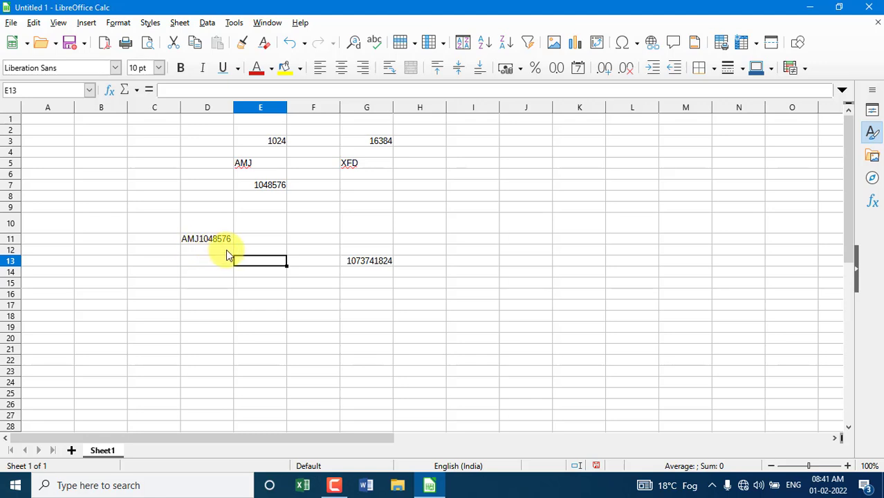
{"action": "left_click", "coordinate": [356, 218]}
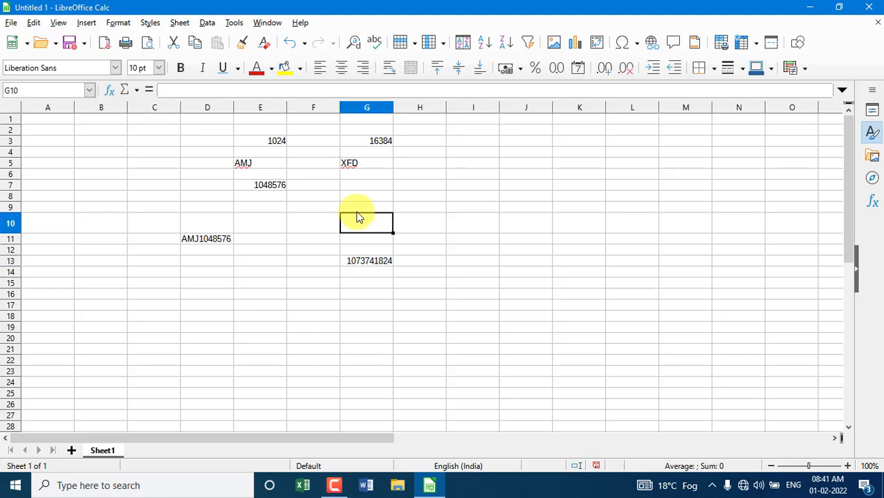
{"action": "left_click", "coordinate": [40, 119]}
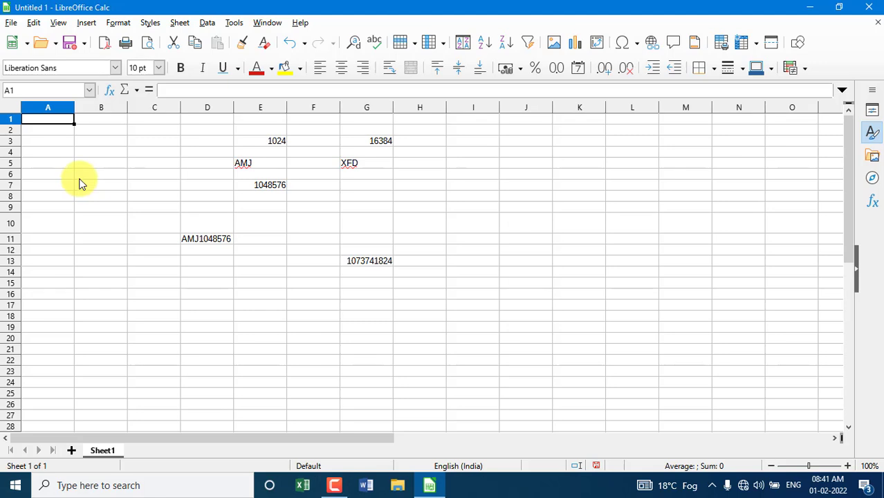
Select the entire column K from cell K11, and the entire row 9 from cell J9
{"action": "left_click", "coordinate": [557, 242]}
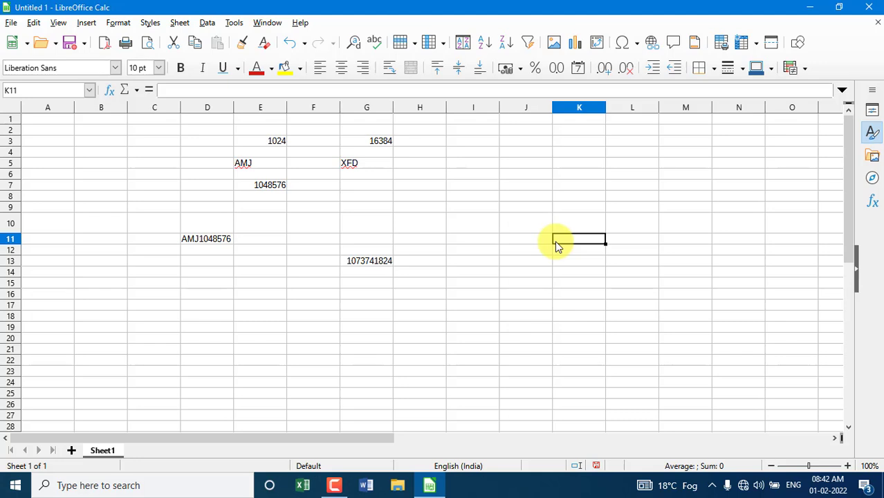
{"action": "key", "text": "ctrl+space"}
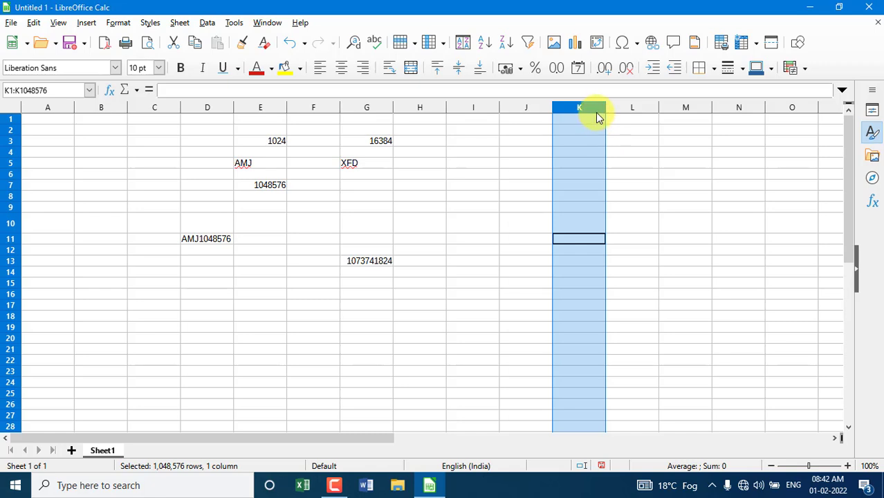
{"action": "left_click", "coordinate": [534, 208]}
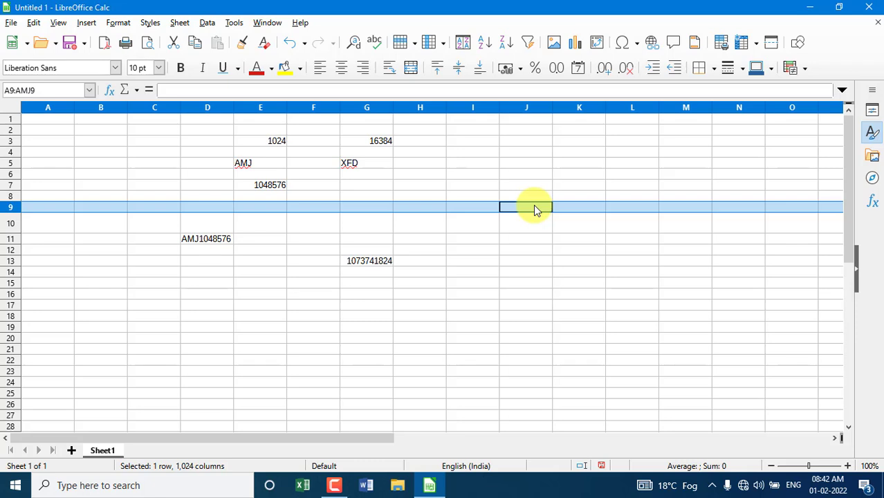
Select the entire sheet from cell J13, and clear that selection by making L10 the active cell
{"action": "left_click", "coordinate": [535, 263]}
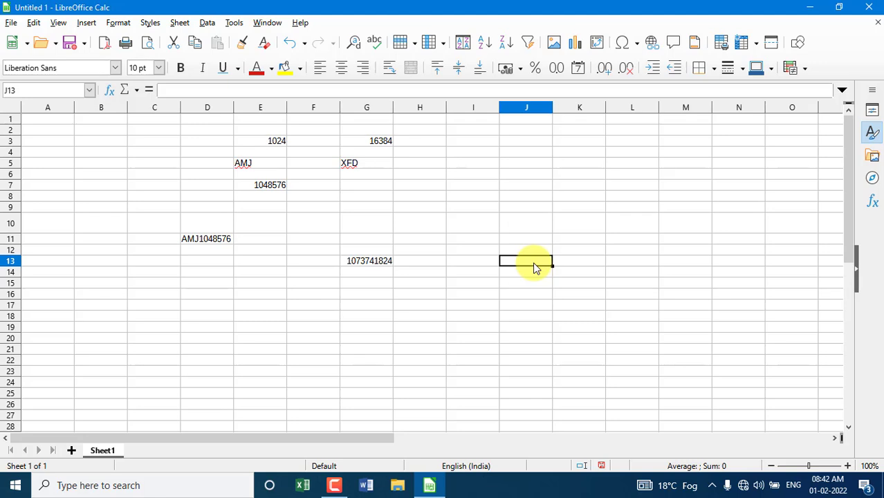
{"action": "key", "text": "ctrl+a"}
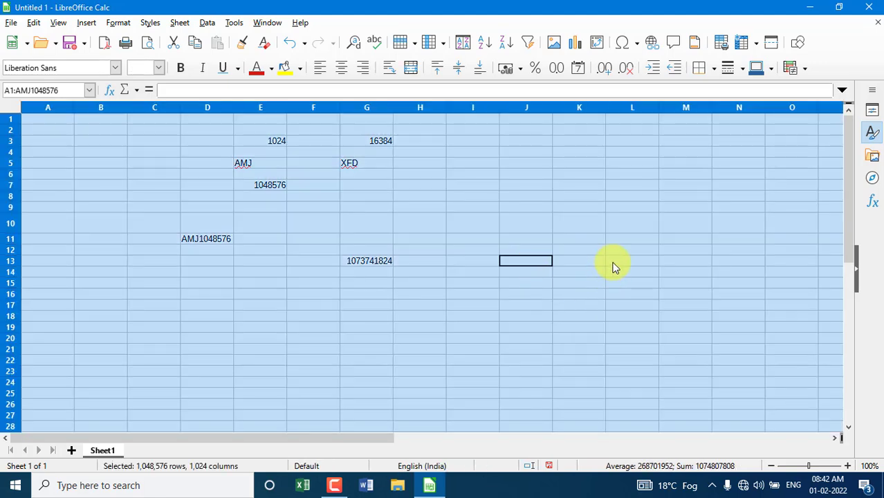
{"action": "left_click", "coordinate": [606, 230]}
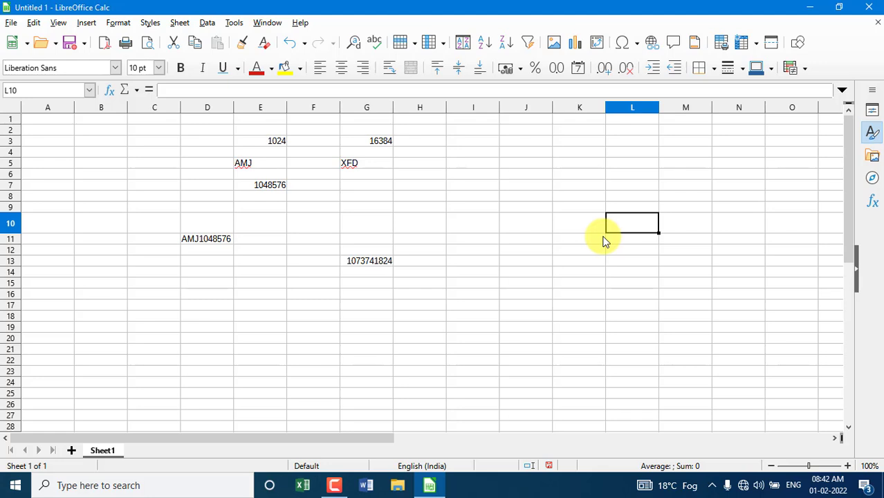
Select the entire sheet, clear the selection, and inspect the formula in cell G13
{"action": "key", "text": "ctrl+a"}
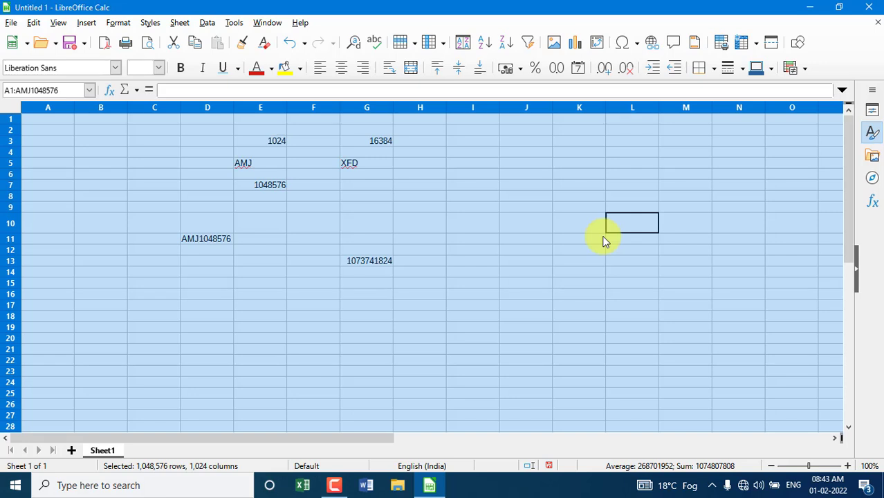
{"action": "left_click", "coordinate": [590, 177]}
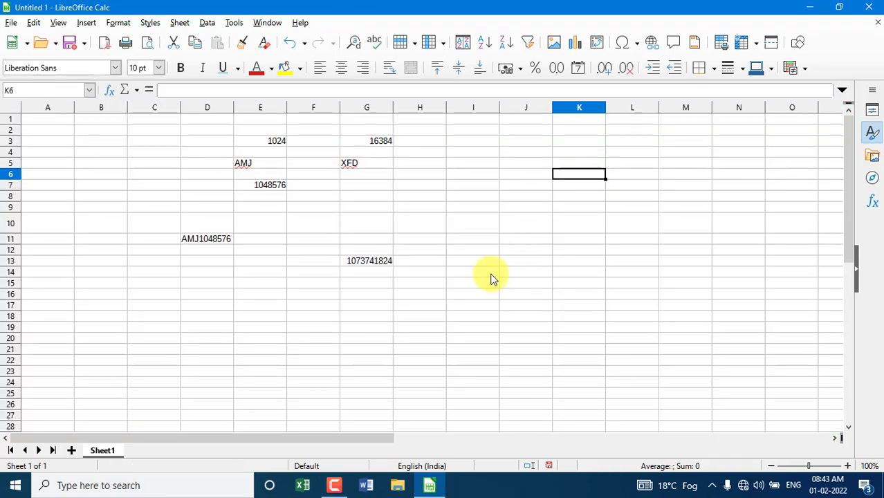
{"action": "left_click", "coordinate": [494, 260]}
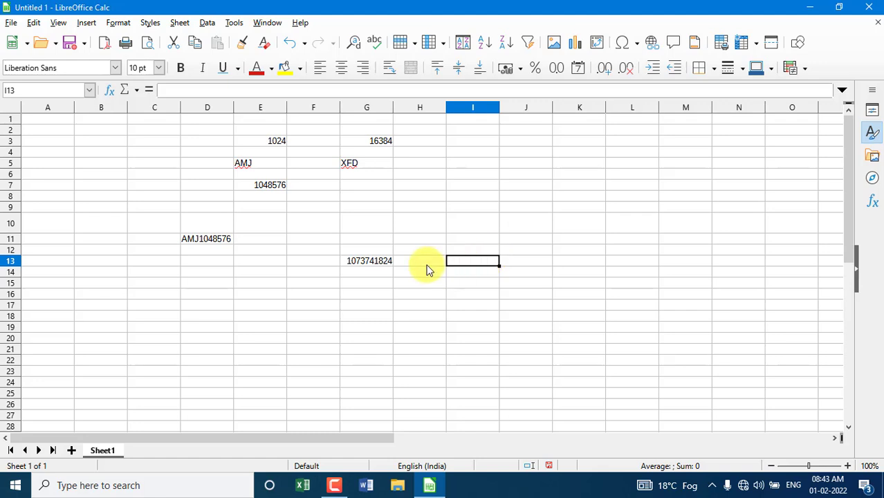
{"action": "left_click", "coordinate": [370, 263]}
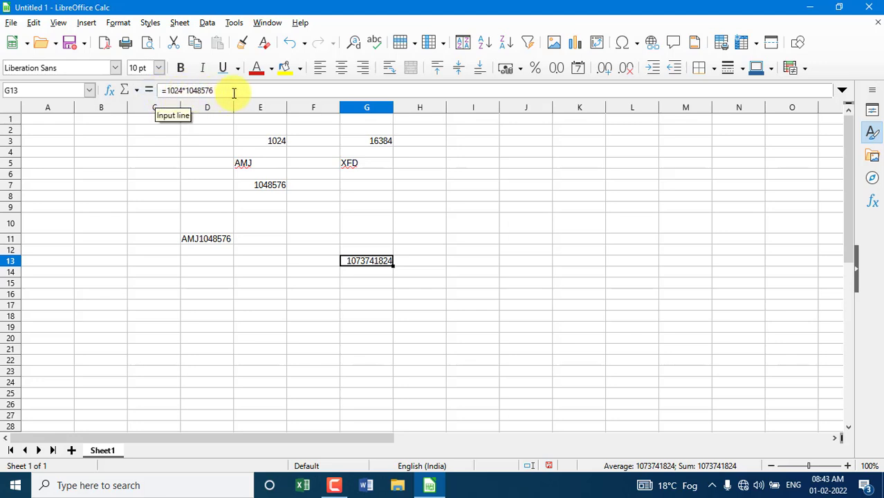
Enter RTGRTGYRTGRG in cell J15 and reselect the cell to view its content in the input line
{"action": "left_click", "coordinate": [517, 282]}
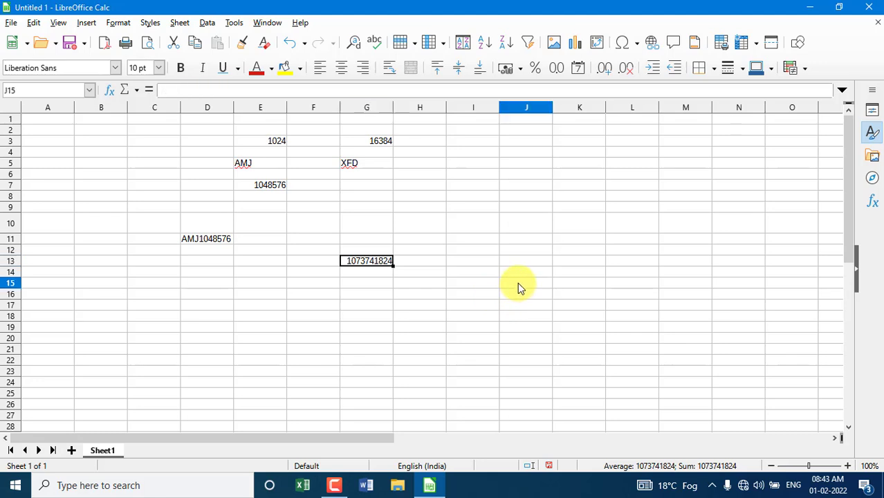
{"action": "type", "text": "RTGRTGYRTGRG"}
{"action": "left_click", "coordinate": [610, 318]}
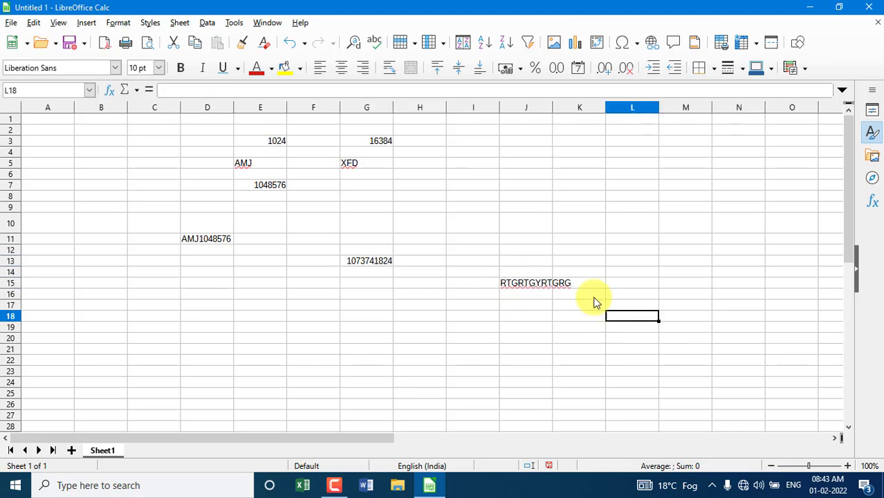
{"action": "left_click", "coordinate": [533, 282]}
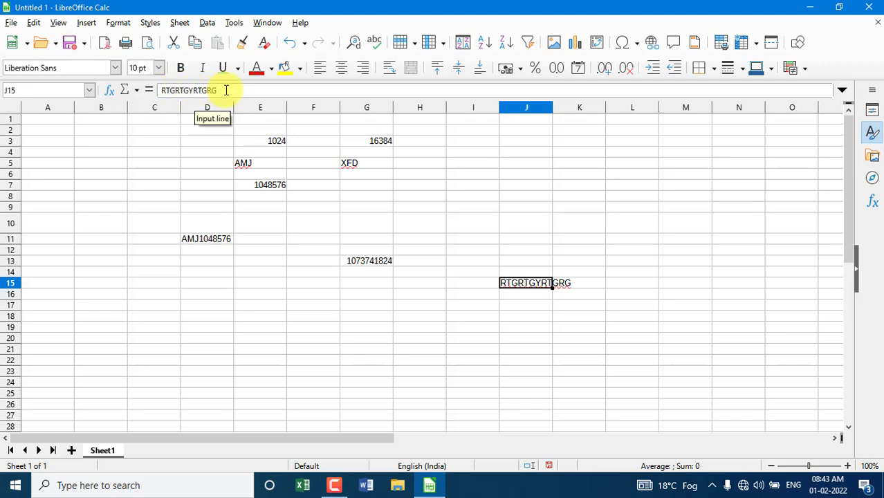
Select cells G19 and K5, and return to G13 to examine its formula in the input line
{"action": "left_click", "coordinate": [341, 329]}
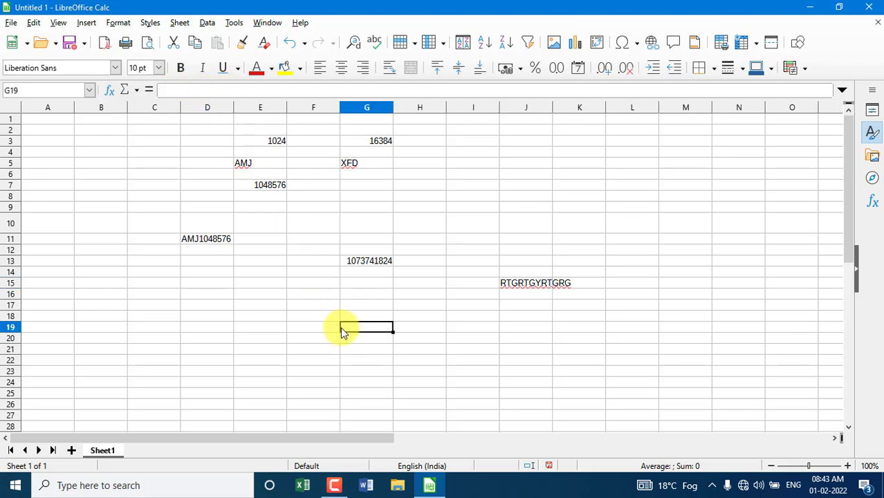
{"action": "left_click", "coordinate": [593, 166]}
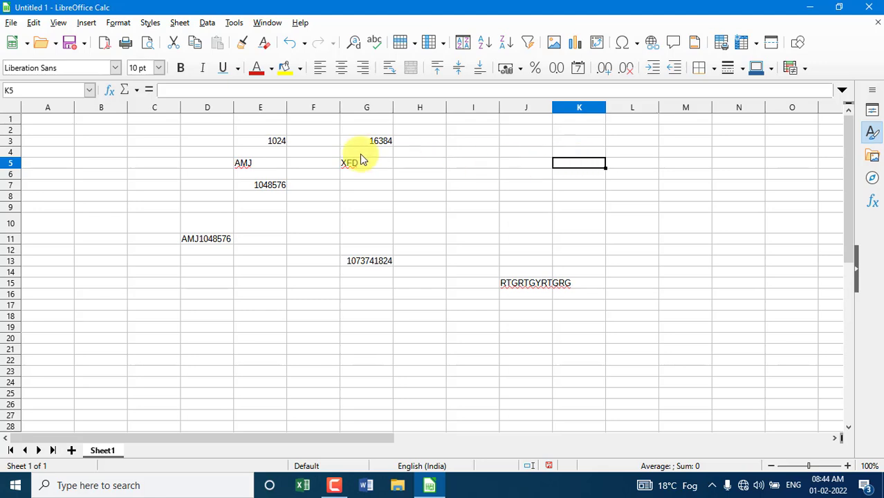
{"action": "left_click", "coordinate": [358, 262]}
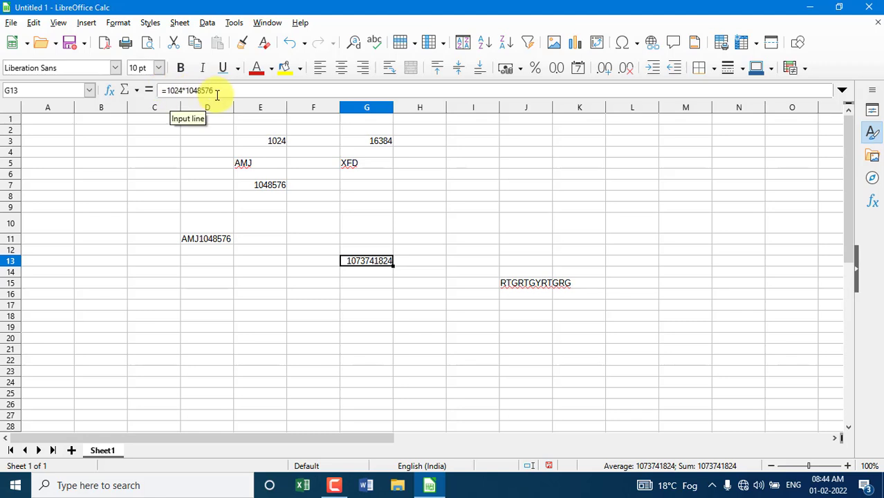
{"action": "left_click", "coordinate": [496, 204]}
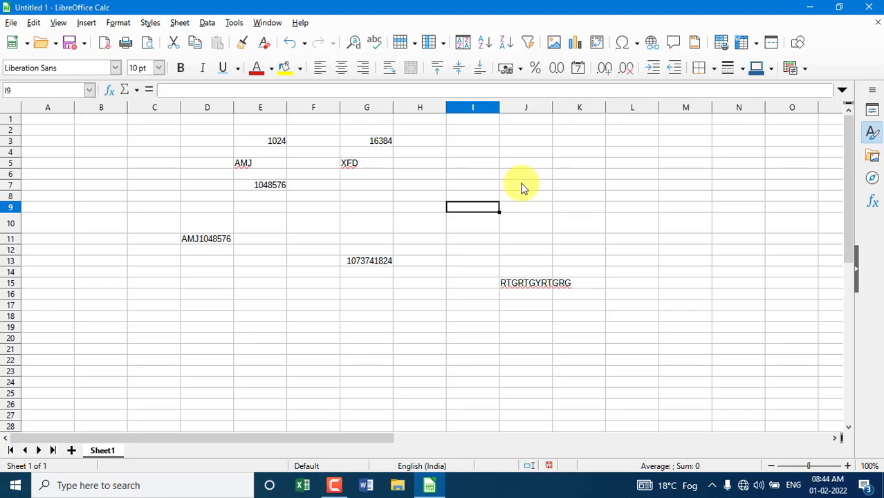
{"action": "type", "text": "="}
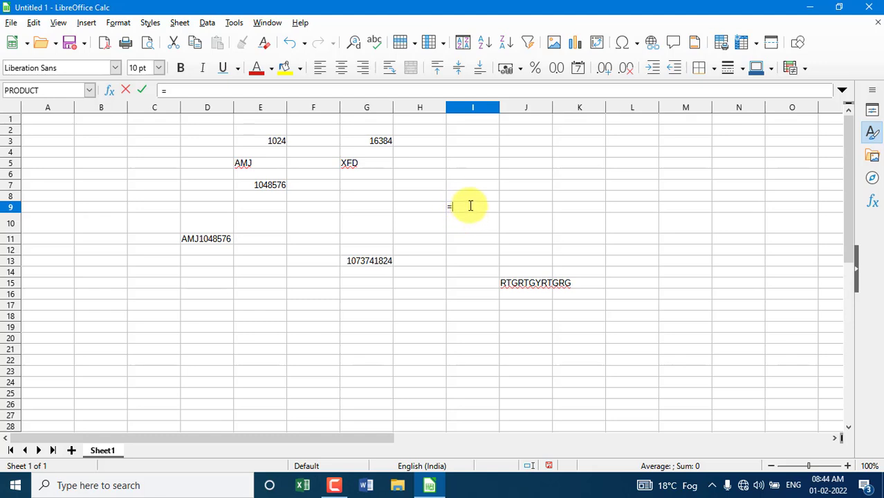
{"action": "key", "text": "BackSpace"}
{"action": "left_click", "coordinate": [538, 187]}
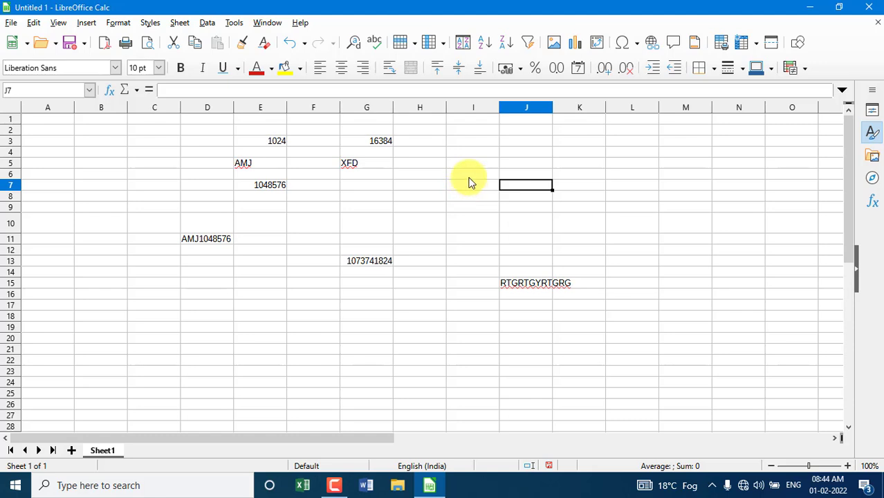
Append TWTWTWT to the existing text in cell J15, editing directly in the cell
{"action": "left_click", "coordinate": [511, 285]}
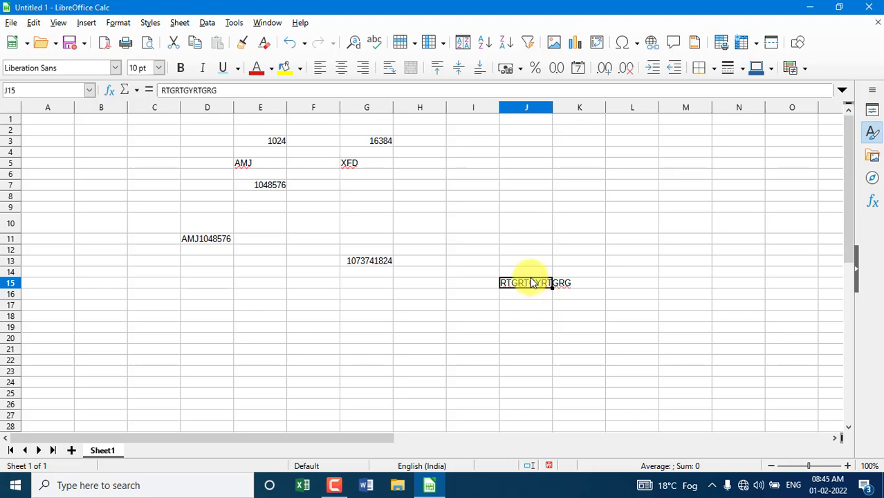
{"action": "double_click", "coordinate": [533, 283]}
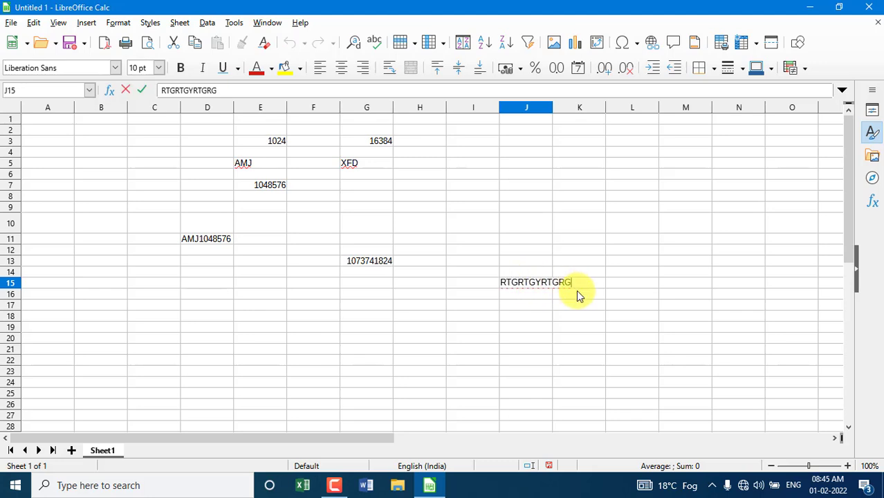
{"action": "type", "text": "TGWTWTWT"}
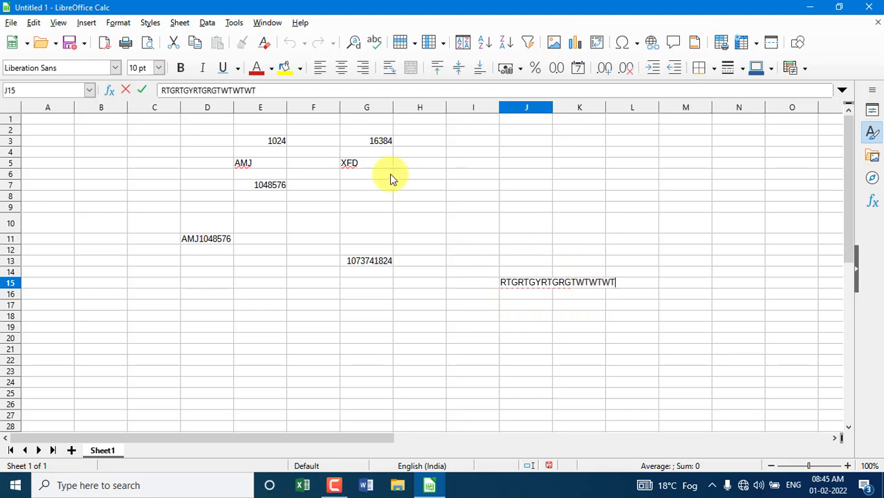
Append T3T3TY3T3TY3 to the text of cell J15, editing it in the input line
{"action": "left_click", "coordinate": [259, 91]}
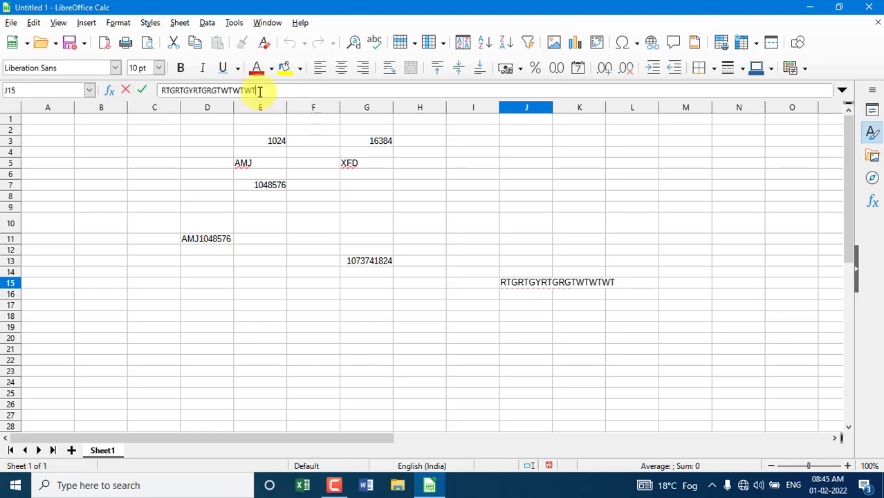
{"action": "type", "text": "T3T3TY3T3TY3"}
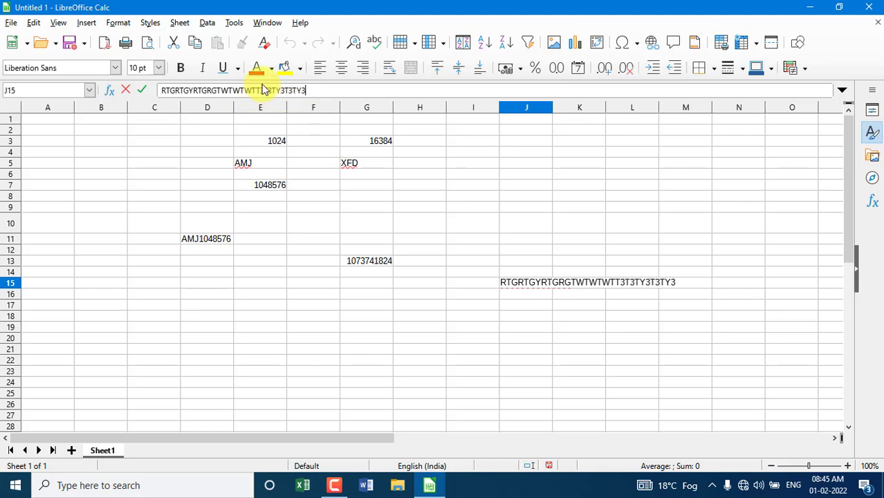
{"action": "type", "text": "Y"}
Delete characters from the end of cell J15's text to leave RTGRTGYRTGRGTW, and commit the entry
{"action": "key", "text": "BackSpace"}
{"action": "key", "text": "BackSpace"}
{"action": "key", "text": "BackSpace"}
{"action": "key", "text": "BackSpace"}
{"action": "key", "text": "BackSpace"}
{"action": "key", "text": "BackSpace"}
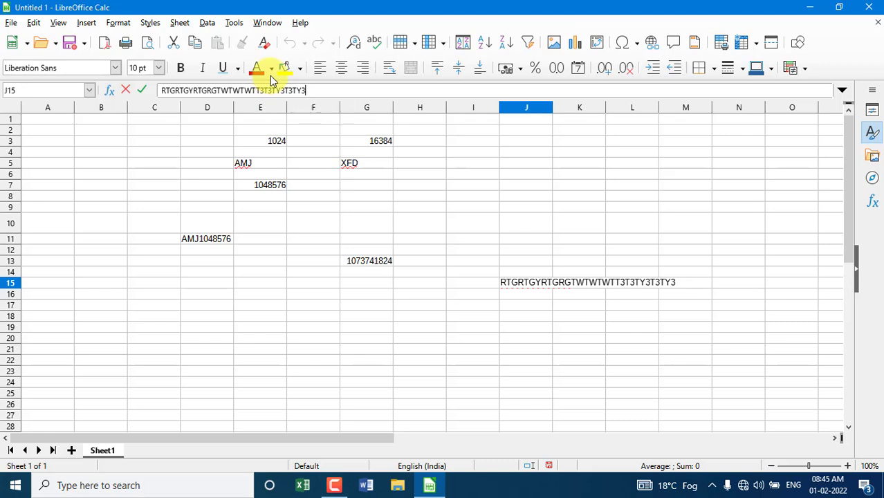
{"action": "key", "text": "BackSpace"}
{"action": "key", "text": "BackSpace"}
{"action": "key", "text": "BackSpace"}
{"action": "key", "text": "BackSpace"}
{"action": "key", "text": "BackSpace"}
{"action": "key", "text": "BackSpace"}
{"action": "key", "text": "BackSpace"}
{"action": "key", "text": "BackSpace"}
{"action": "key", "text": "BackSpace"}
{"action": "key", "text": "BackSpace"}
{"action": "key", "text": "BackSpace"}
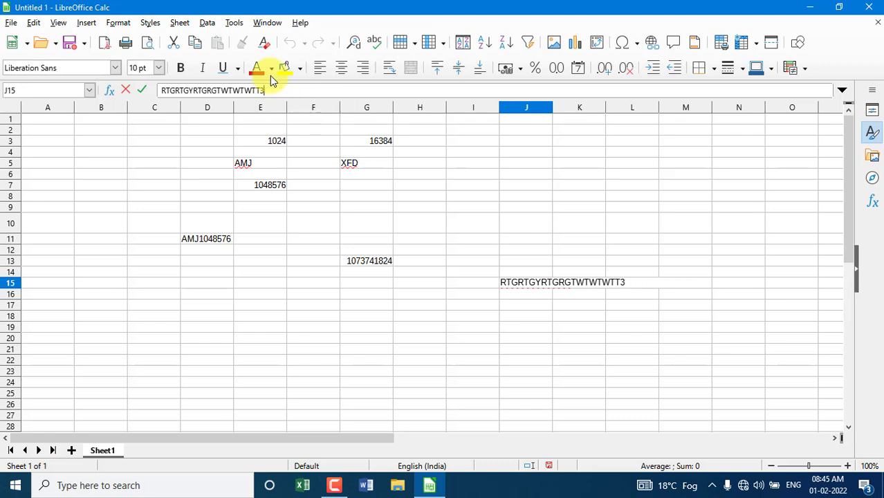
{"action": "key", "text": "BackSpace"}
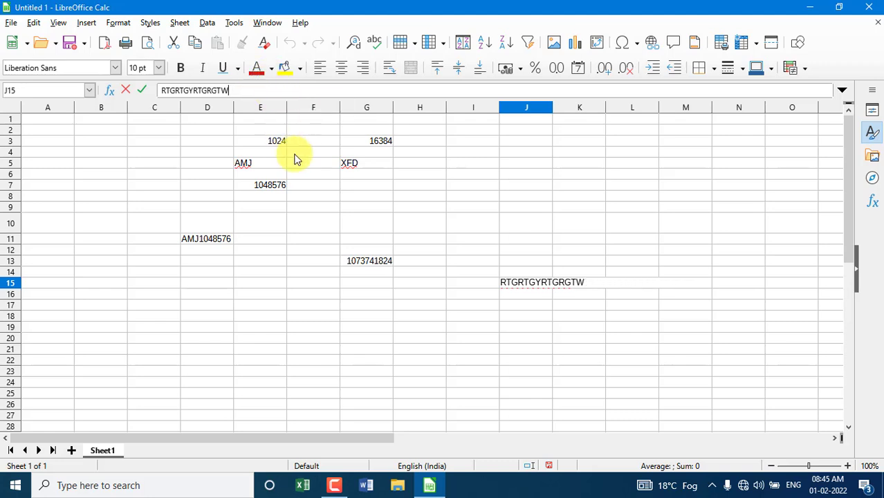
{"action": "left_click", "coordinate": [277, 318]}
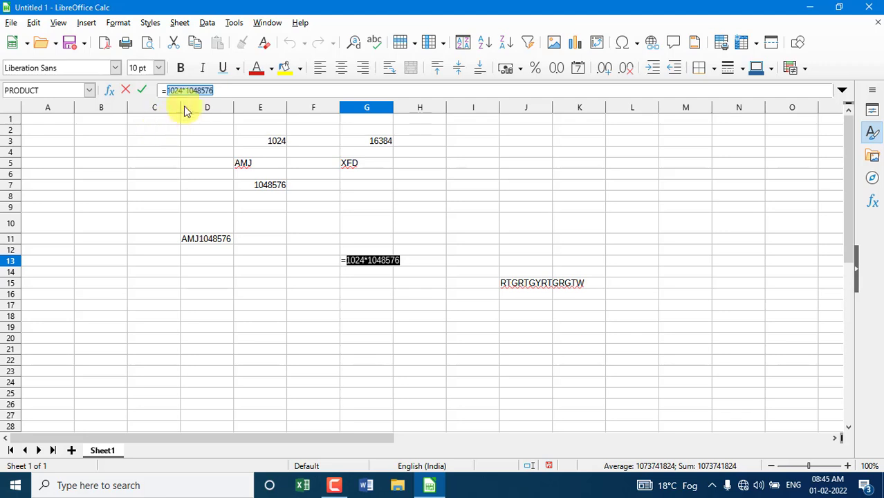
Accept the formula =1024*1048576 in cell G13, and select cells B5 and H19 in turn
{"action": "left_click", "coordinate": [143, 93]}
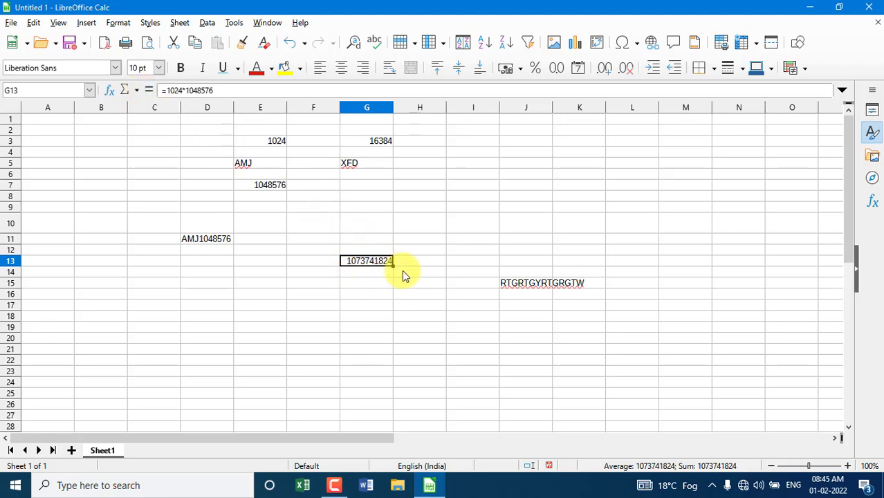
{"action": "left_click", "coordinate": [125, 166]}
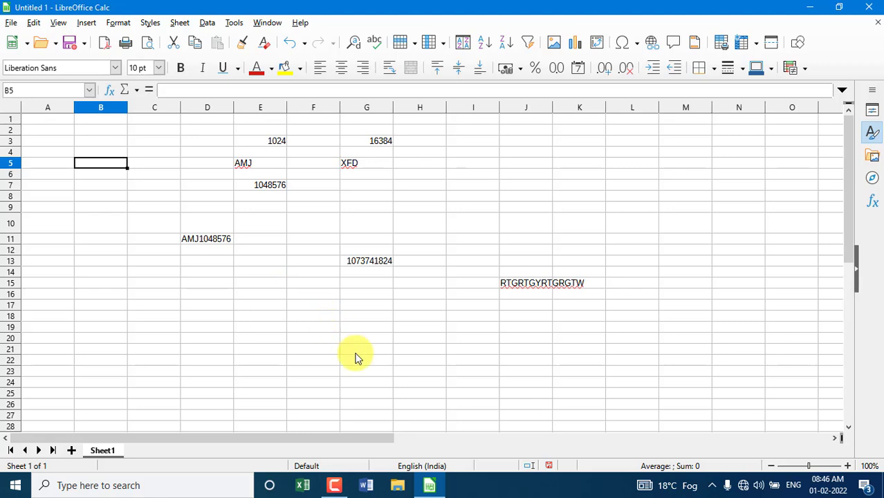
{"action": "left_click", "coordinate": [395, 326]}
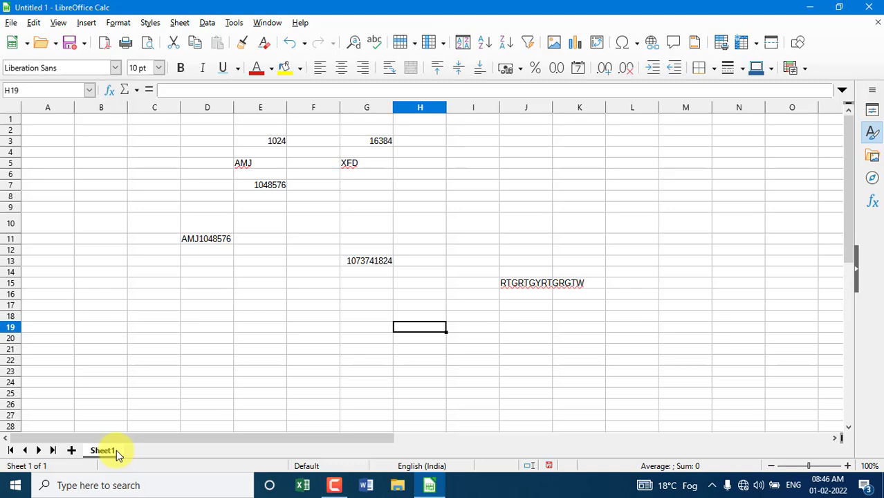
Add three new sheets, Sheet2, Sheet3 and Sheet4, to the workbook
{"action": "left_click", "coordinate": [71, 450]}
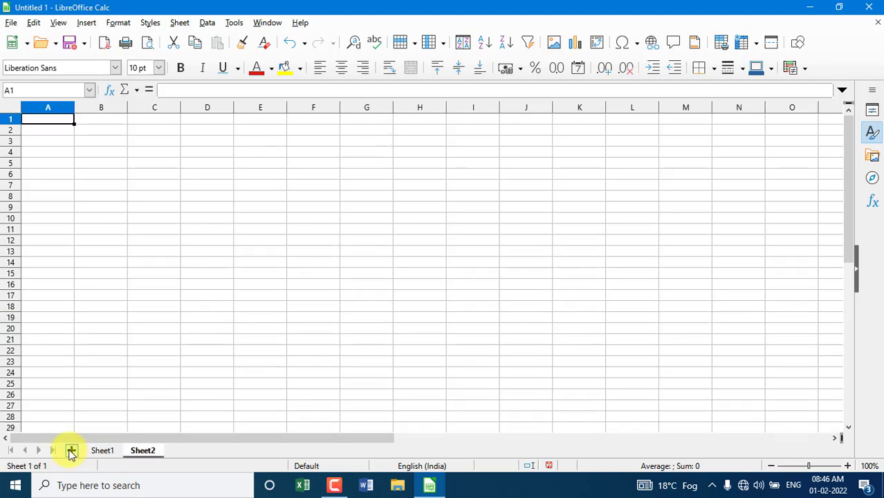
{"action": "left_click", "coordinate": [71, 451]}
{"action": "left_click", "coordinate": [72, 450]}
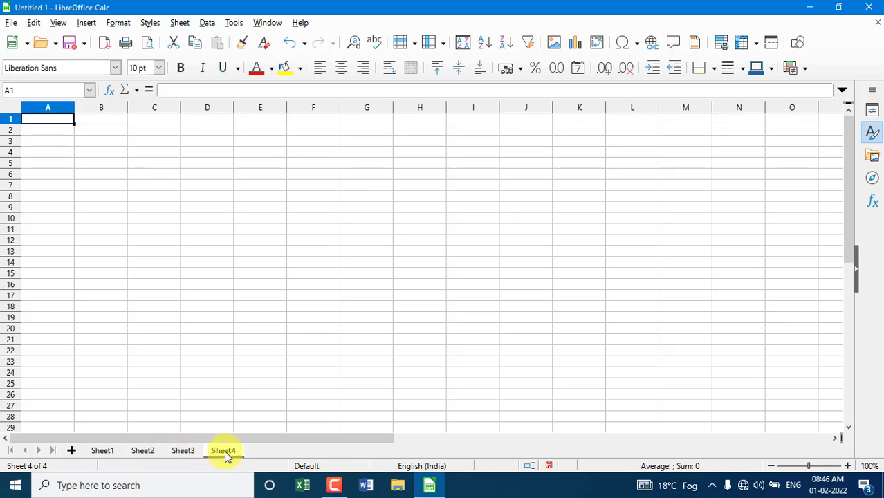
Return to Sheet1 and rename it with the person's first name
{"action": "left_click", "coordinate": [102, 450]}
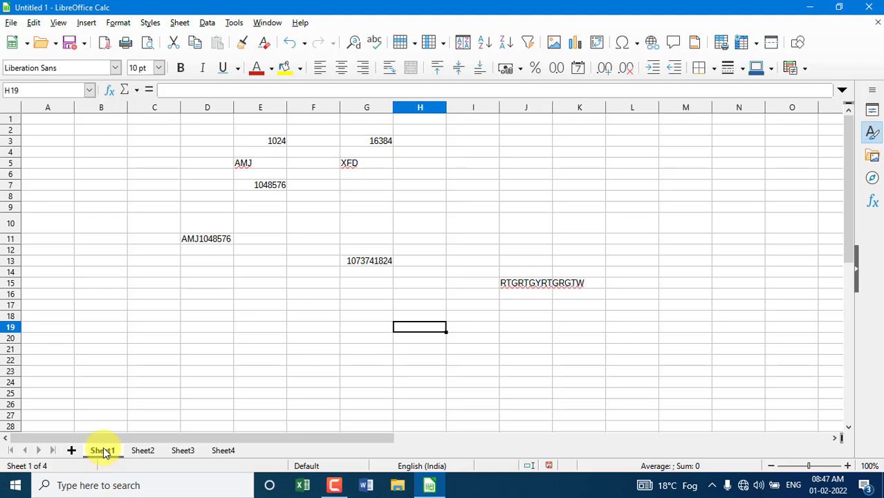
{"action": "double_click", "coordinate": [104, 453]}
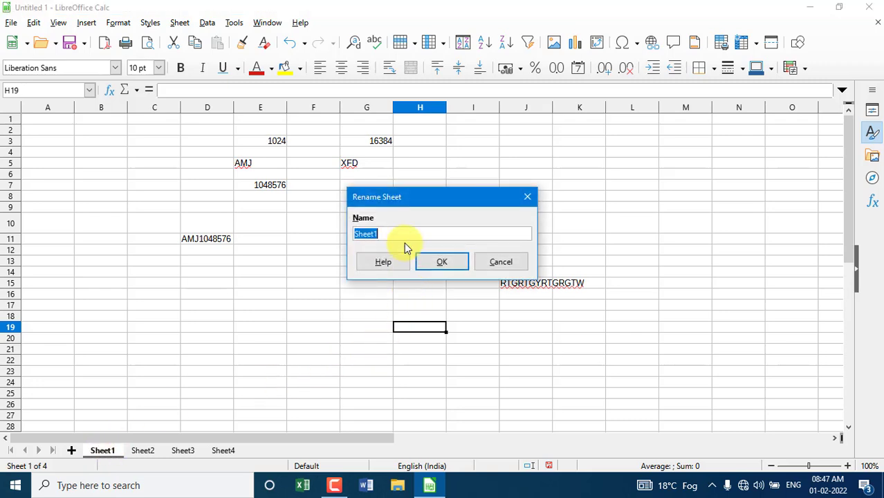
{"action": "type", "text": "RANJEET"}
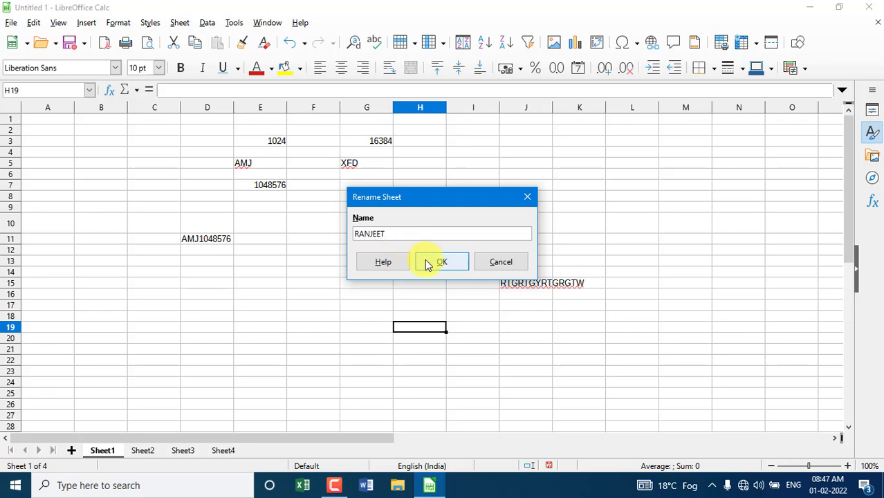
{"action": "left_click", "coordinate": [426, 262]}
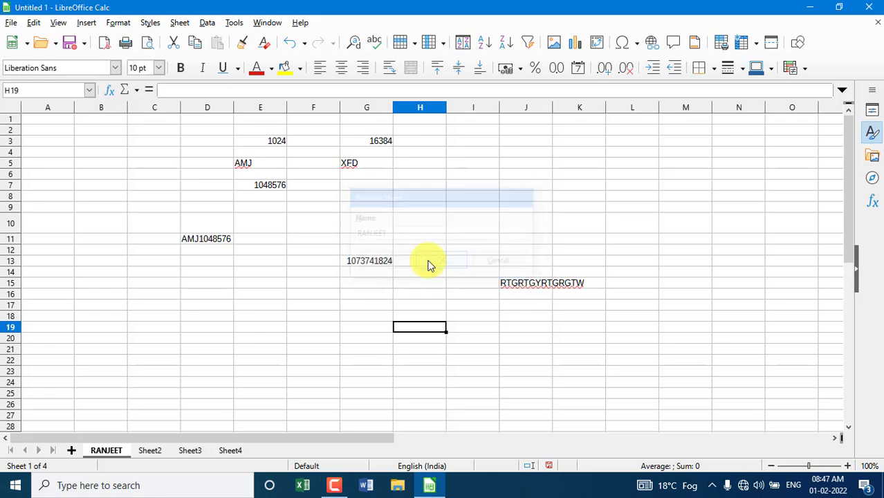
Review the first sheet's tab options without choosing any, and move to Sheet2 and back to the first sheet
{"action": "right_click", "coordinate": [114, 453]}
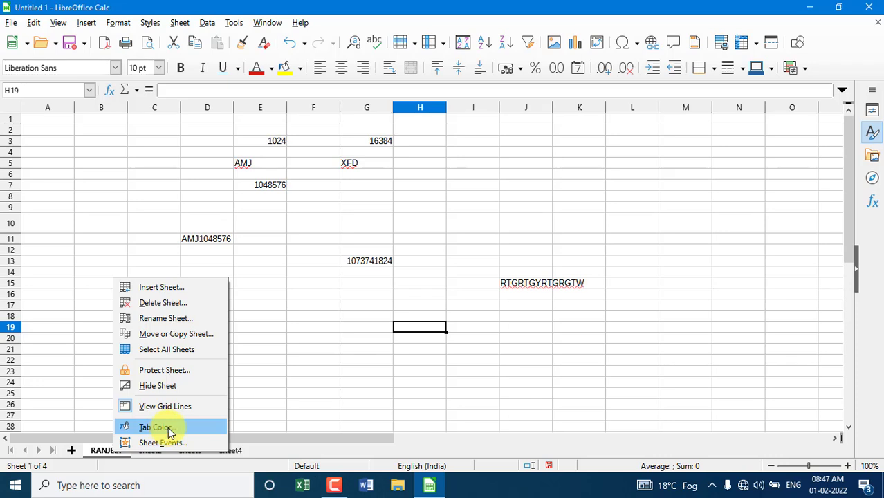
{"action": "left_click", "coordinate": [362, 336]}
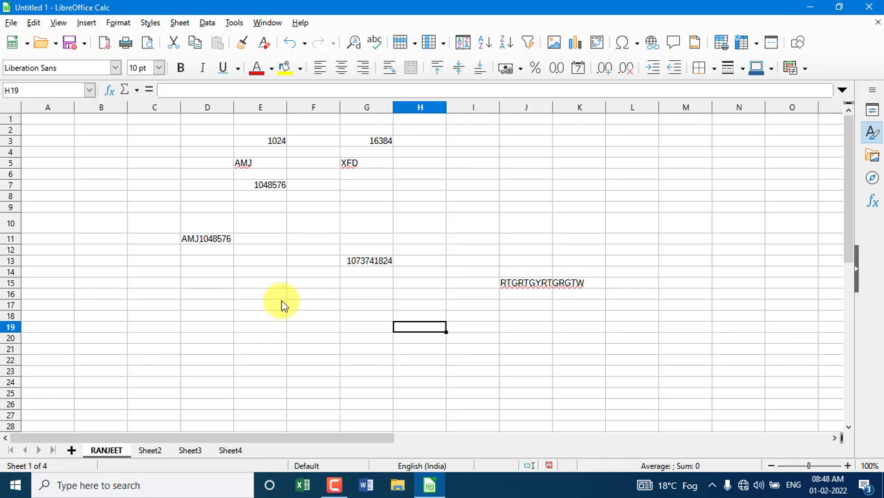
{"action": "key", "text": "ctrl+Page_Down"}
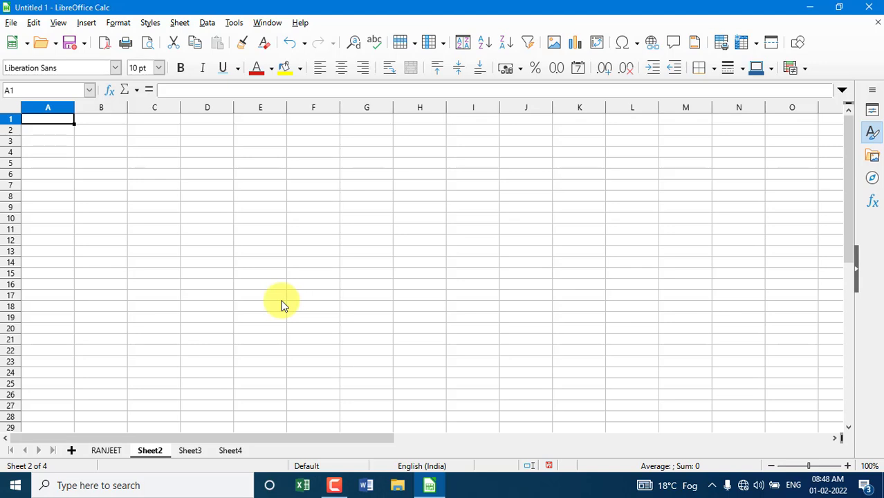
{"action": "key", "text": "ctrl+Page_Up"}
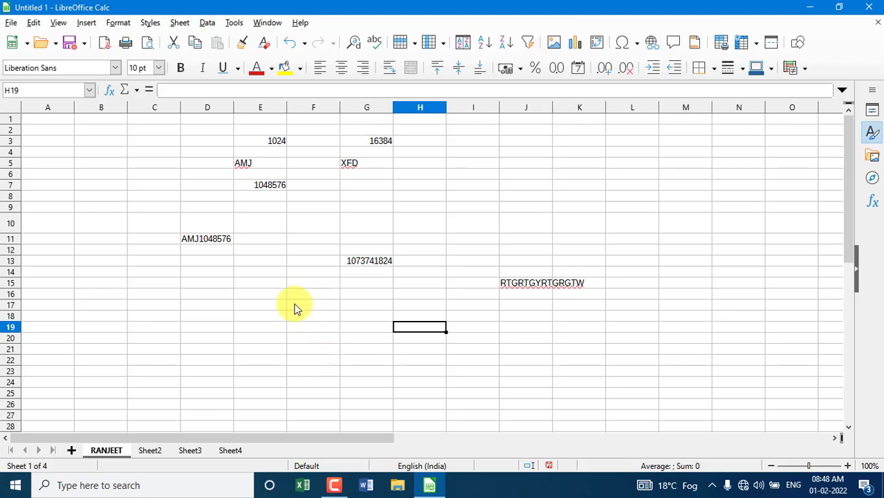
Enter the numbers 12, 14 and 45 in cells F19 to F21
{"action": "left_click", "coordinate": [294, 305]}
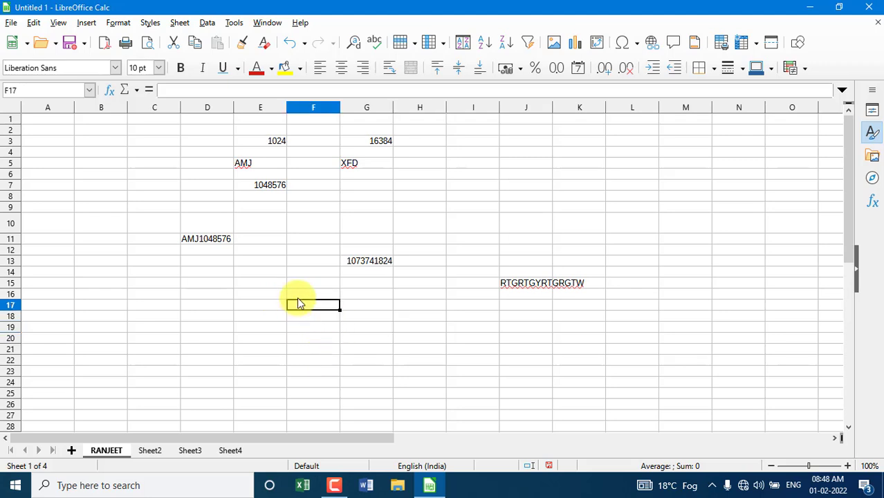
{"action": "left_click", "coordinate": [328, 330]}
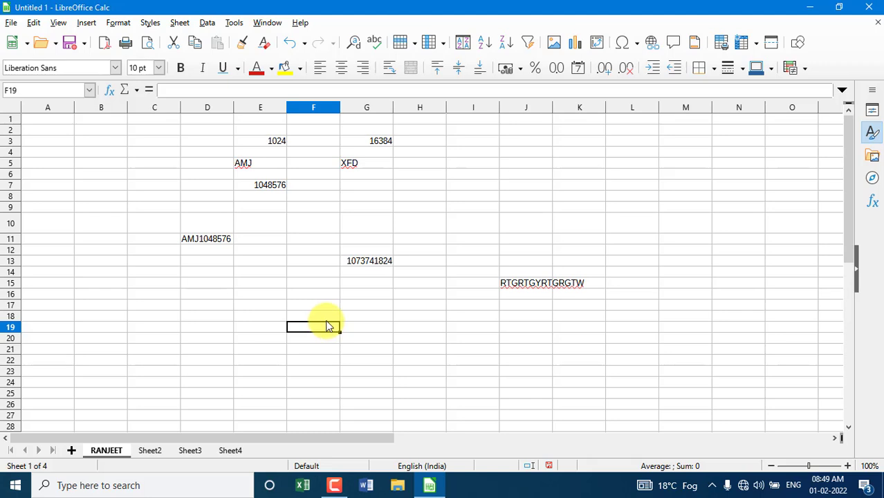
{"action": "type", "text": "12"}
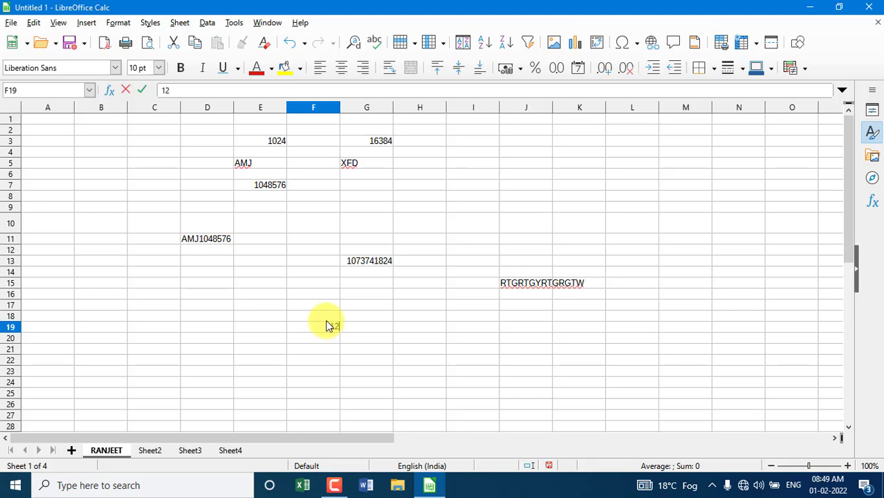
{"action": "key", "text": "Return"}
{"action": "type", "text": "14"}
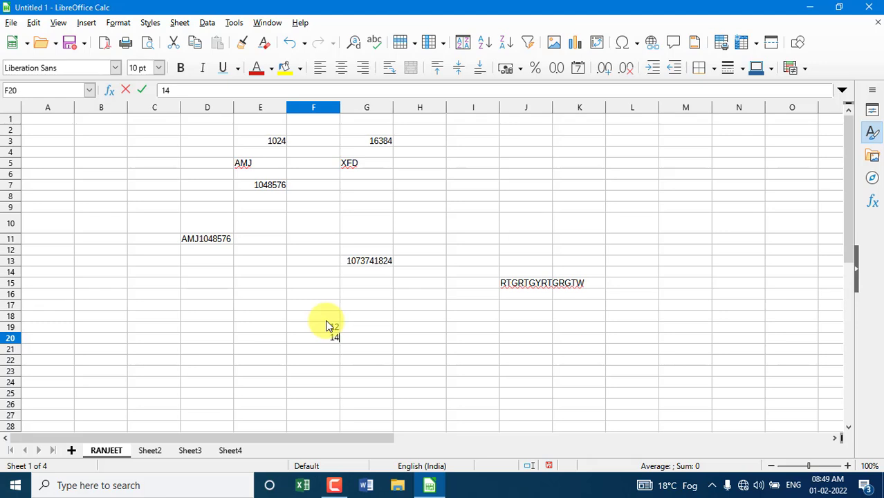
{"action": "key", "text": "Return"}
{"action": "type", "text": "45"}
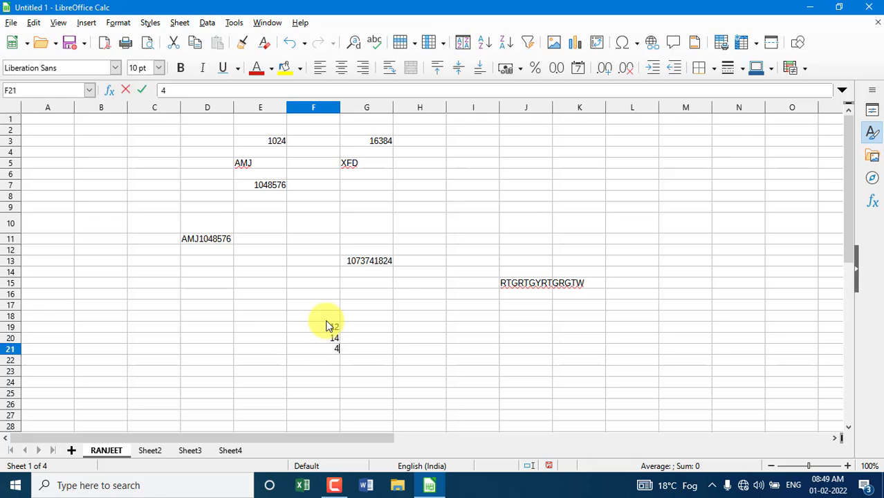
Enter the texts GYRDTHTRDH, HF, DHFDH and HFHF in cells H18 to H21
{"action": "left_click", "coordinate": [434, 320]}
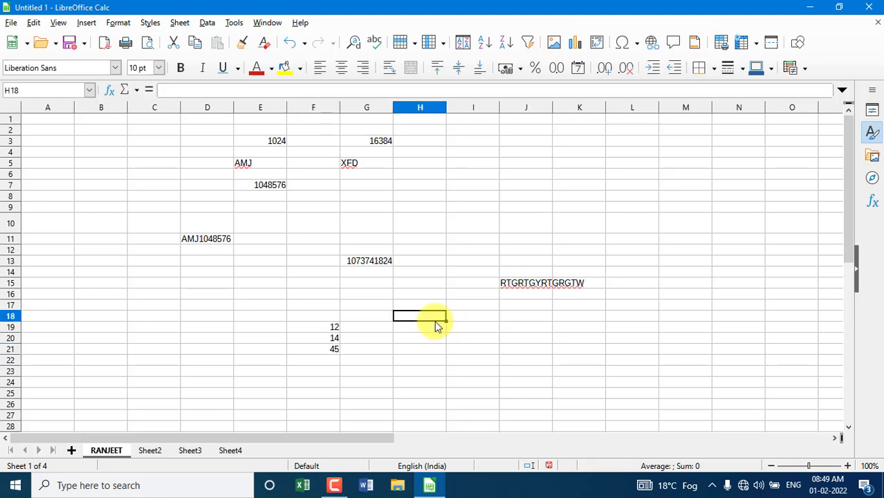
{"action": "type", "text": "GYRDTHTRDH"}
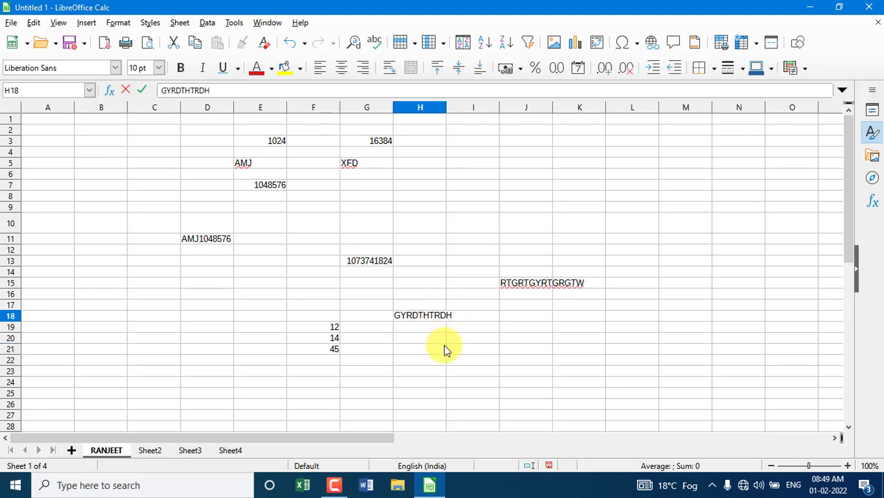
{"action": "key", "text": "Return"}
{"action": "type", "text": "HF"}
{"action": "key", "text": "Return"}
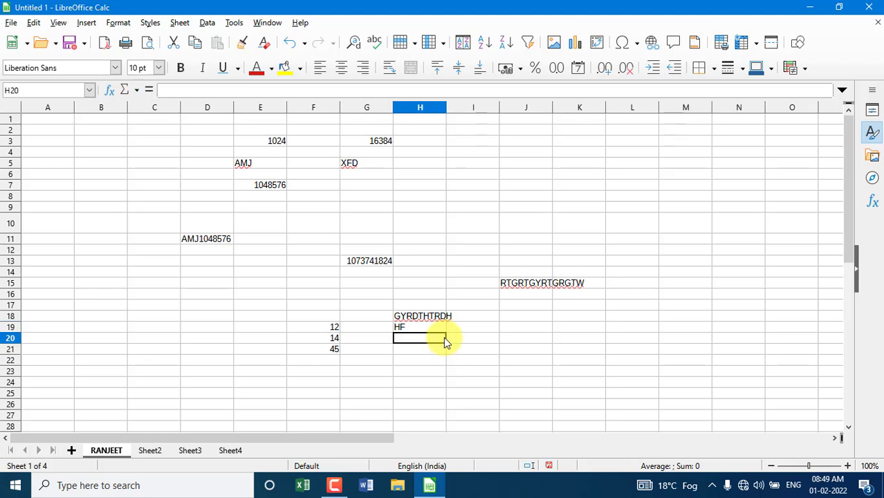
{"action": "type", "text": "DHFDH"}
{"action": "key", "text": "Return"}
{"action": "type", "text": "HFHF"}
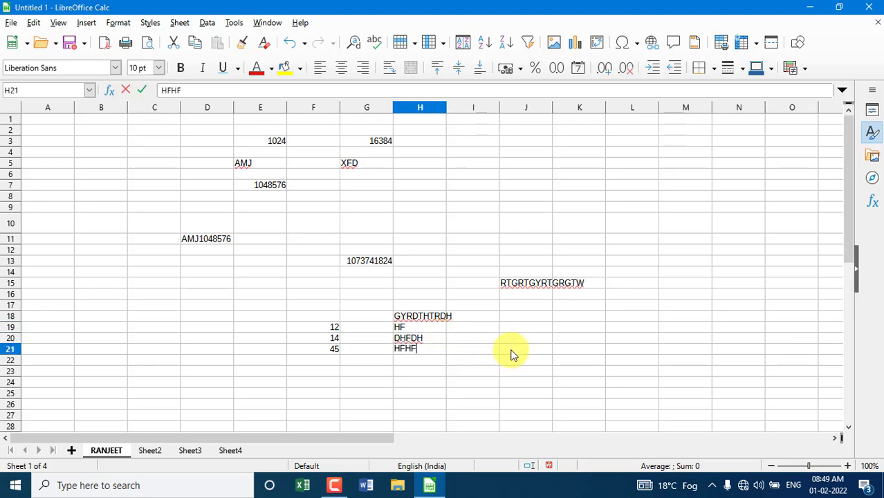
Align the number range F18:F22 to the right, and select the text range H17:H23
{"action": "left_click_drag", "start_coordinate": [325, 316], "coordinate": [325, 363]}
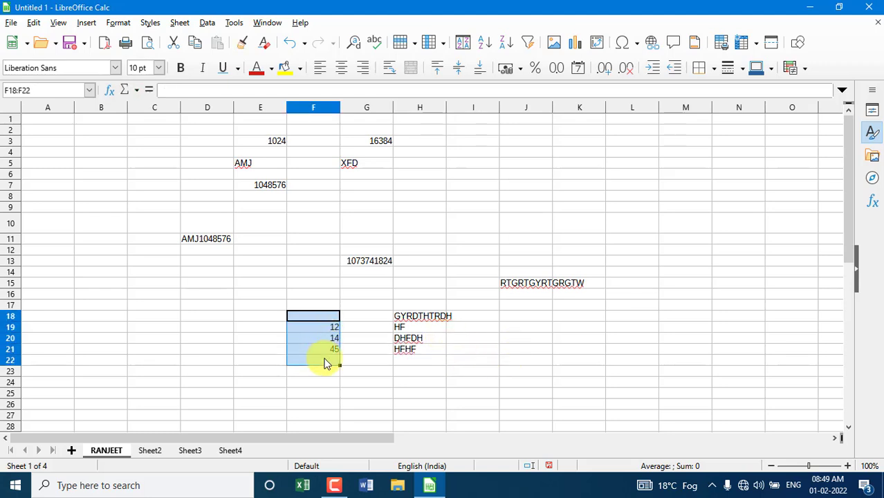
{"action": "left_click", "coordinate": [363, 67]}
{"action": "left_click", "coordinate": [510, 349]}
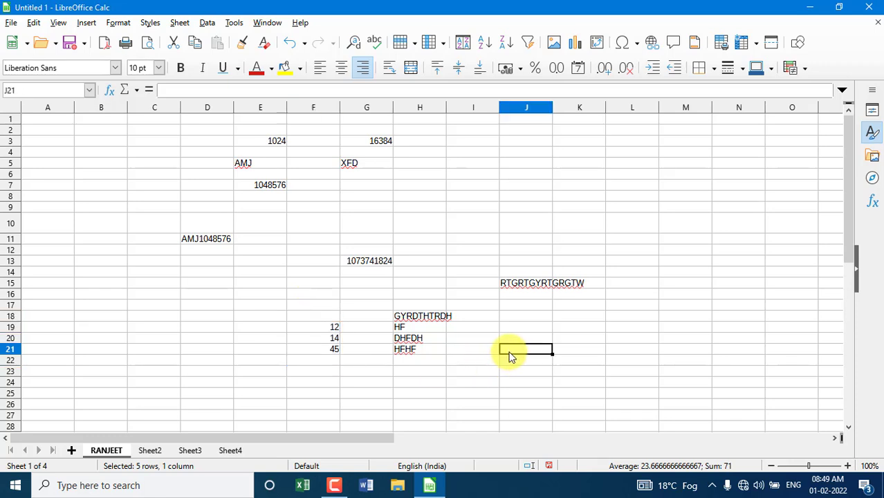
{"action": "left_click_drag", "start_coordinate": [429, 307], "coordinate": [404, 369]}
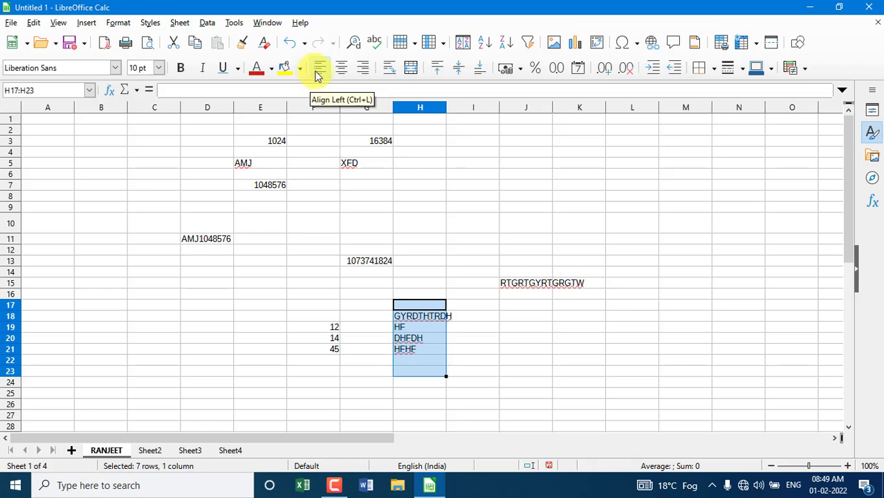
{"action": "left_click", "coordinate": [568, 374]}
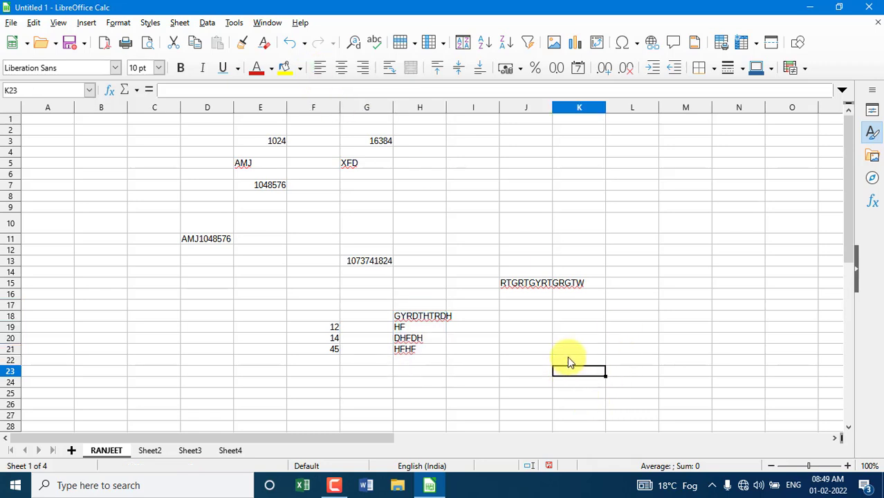
Insert the current date in cell J4 and the current time in cell J5
{"action": "left_click", "coordinate": [539, 154]}
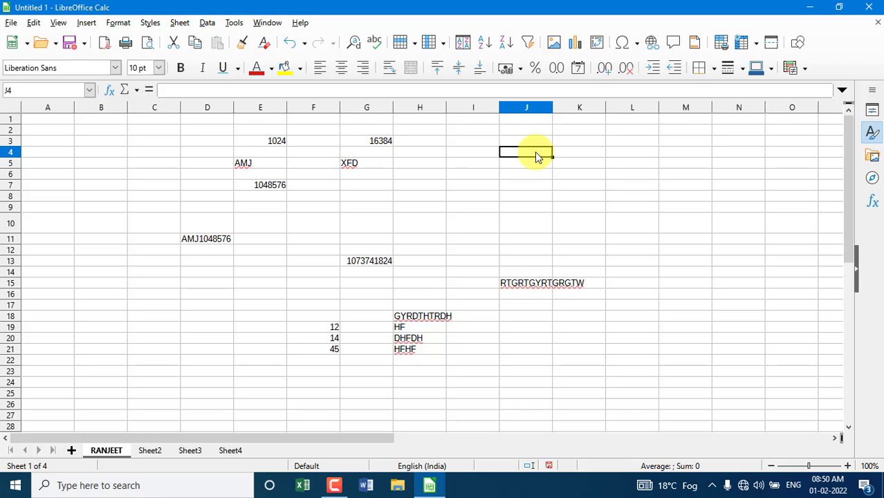
{"action": "key", "text": "ctrl+semicolon"}
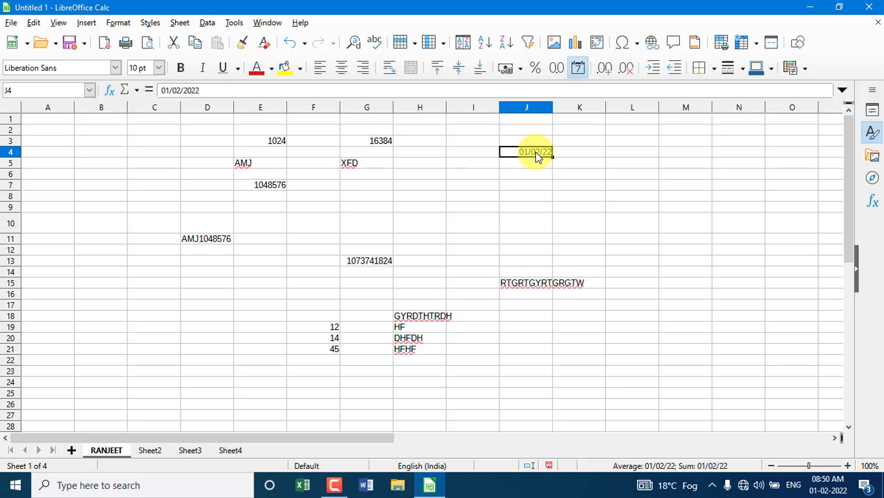
{"action": "key", "text": "Return"}
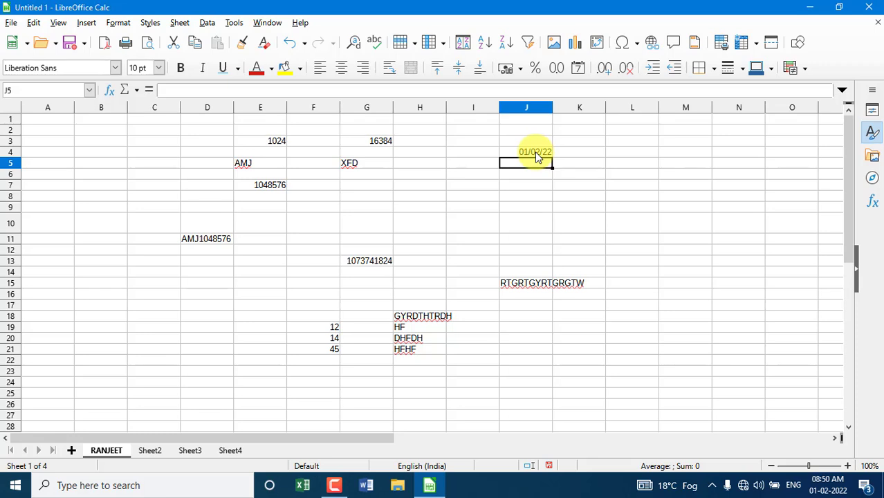
{"action": "key", "text": "ctrl+shift+semicolon"}
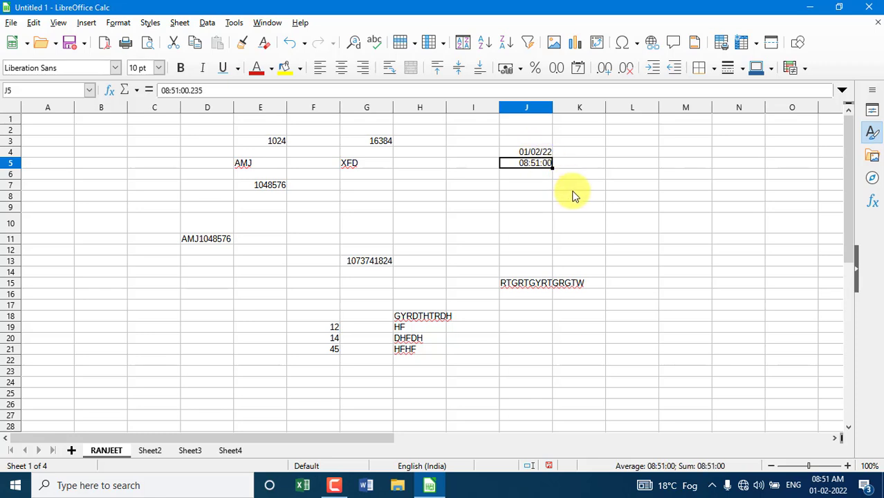
Insert the current date and the current time together in cell K5
{"action": "key", "text": "Right"}
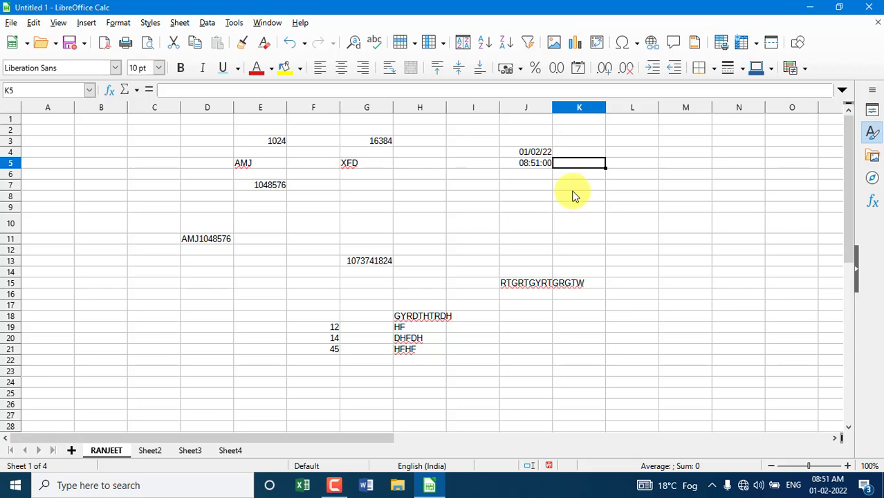
{"action": "key", "text": "ctrl+semicolon"}
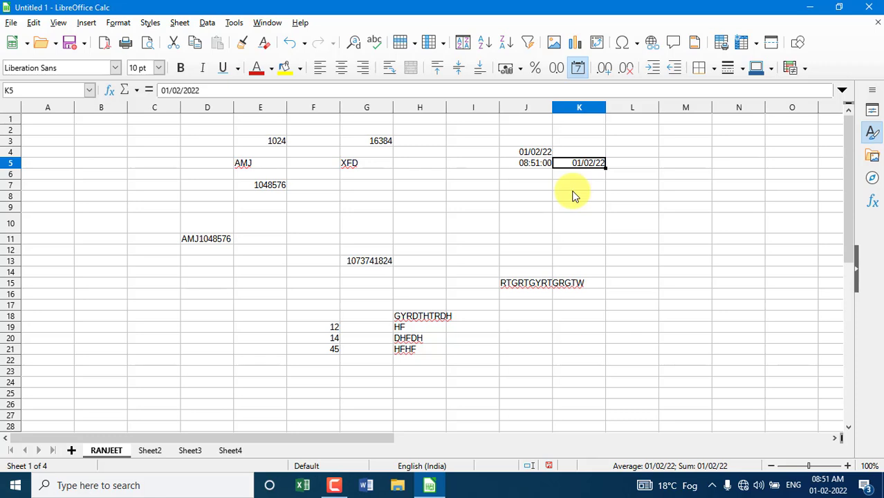
{"action": "key", "text": "ctrl+shift+semicolon"}
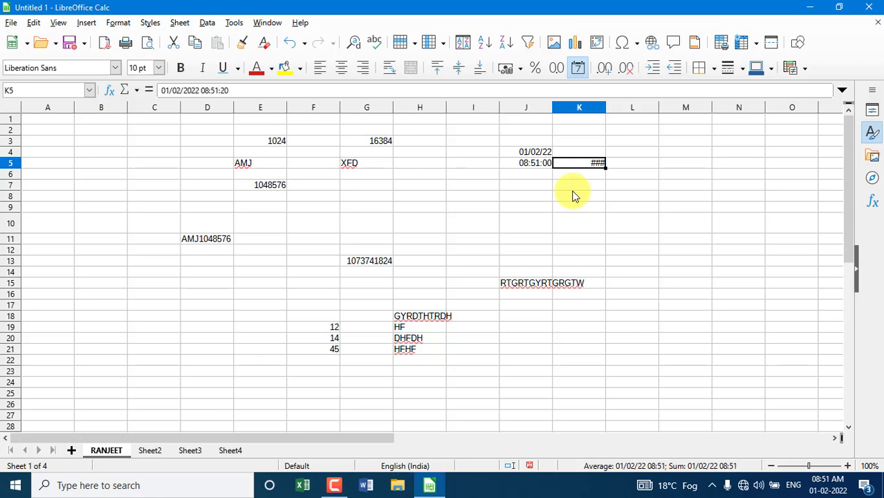
Widen column K enough to show the full date and time in cell K5
{"action": "left_click", "coordinate": [587, 188]}
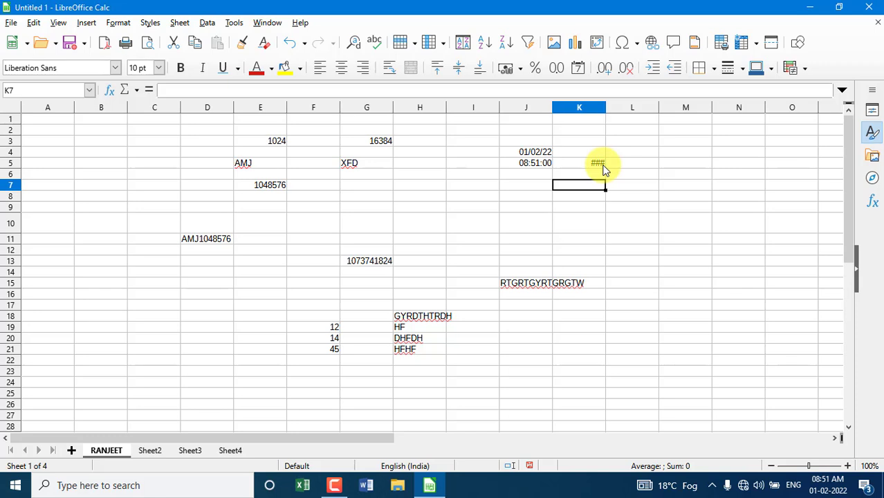
{"action": "left_click", "coordinate": [630, 179]}
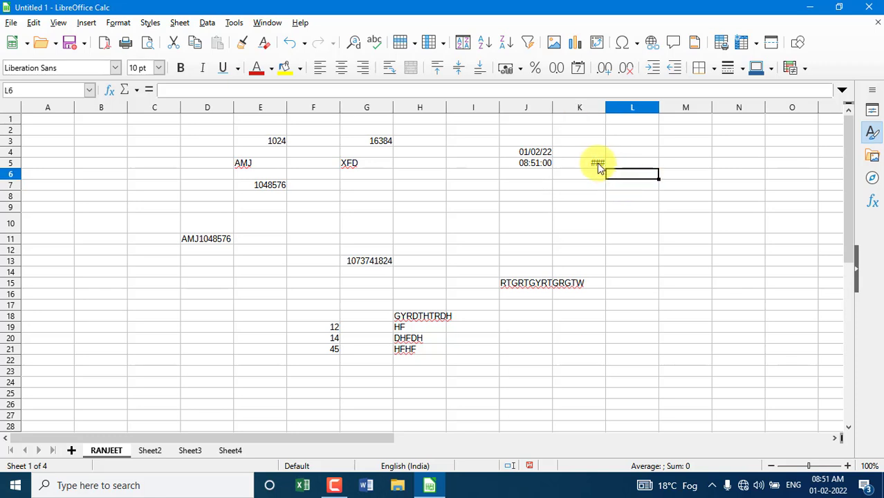
{"action": "left_click", "coordinate": [596, 165]}
{"action": "left_click", "coordinate": [616, 210]}
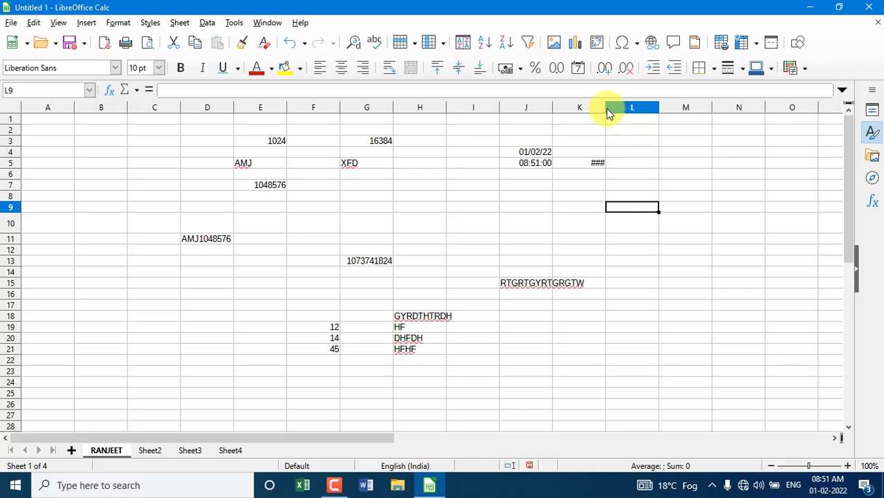
{"action": "left_click_drag", "start_coordinate": [606, 112], "coordinate": [647, 112]}
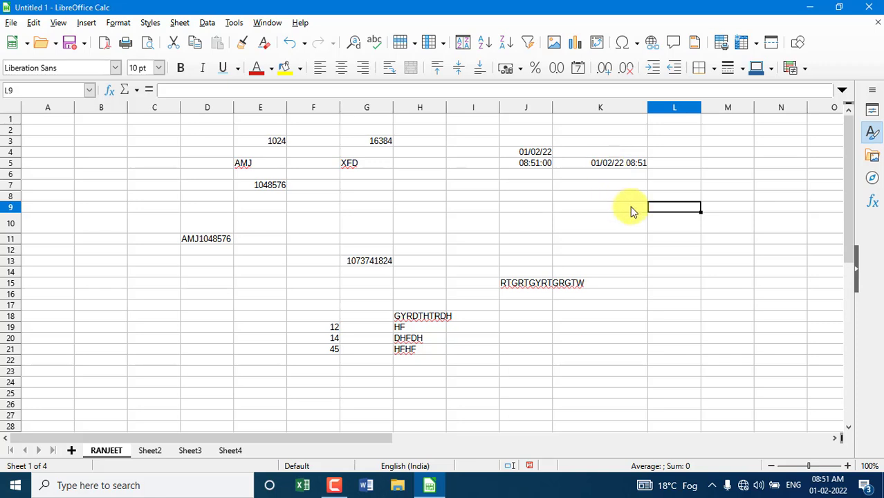
{"action": "left_click", "coordinate": [602, 187]}
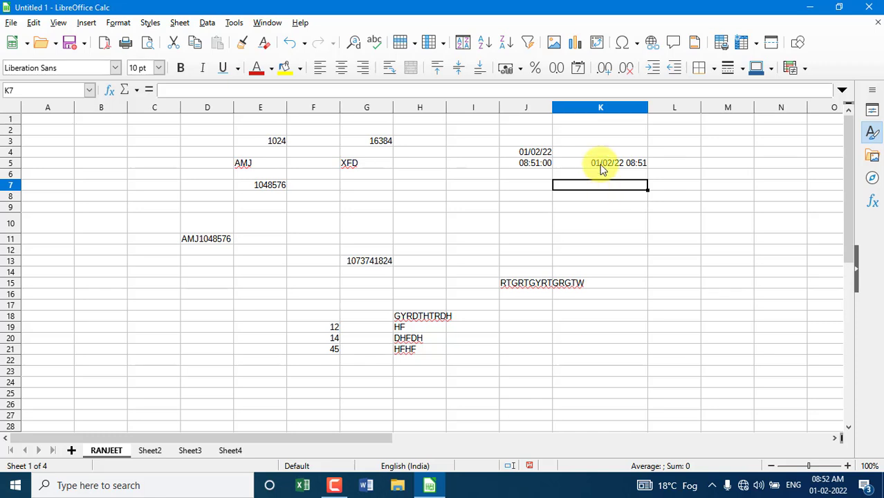
Select cell B3 and move the selection down to cell B7
{"action": "left_click", "coordinate": [119, 146]}
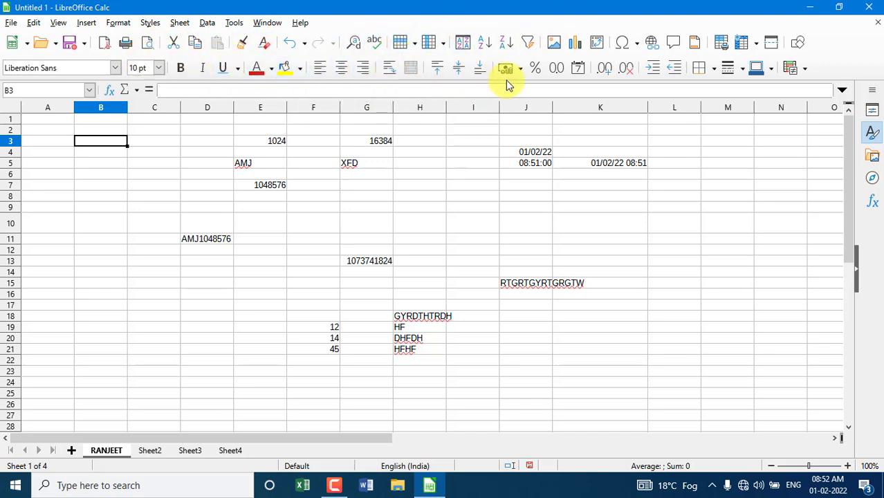
{"action": "key", "text": "Down"}
{"action": "key", "text": "Down"}
{"action": "key", "text": "Down"}
{"action": "key", "text": "Down"}
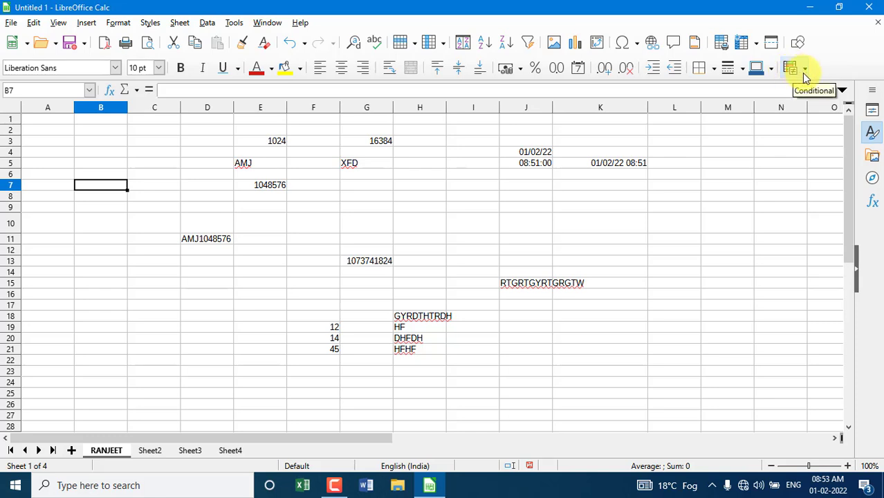
Review the conditional formatting types without applying one, and select cell M5
{"action": "left_click", "coordinate": [805, 72]}
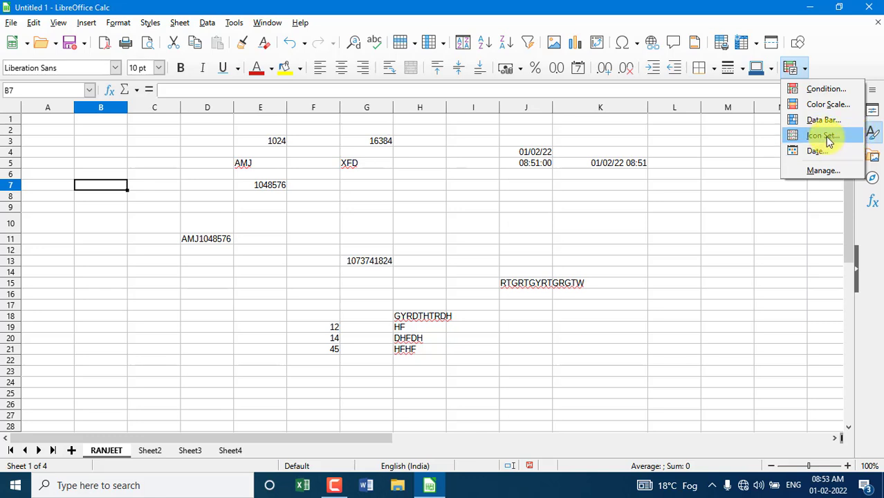
{"action": "left_click", "coordinate": [748, 168]}
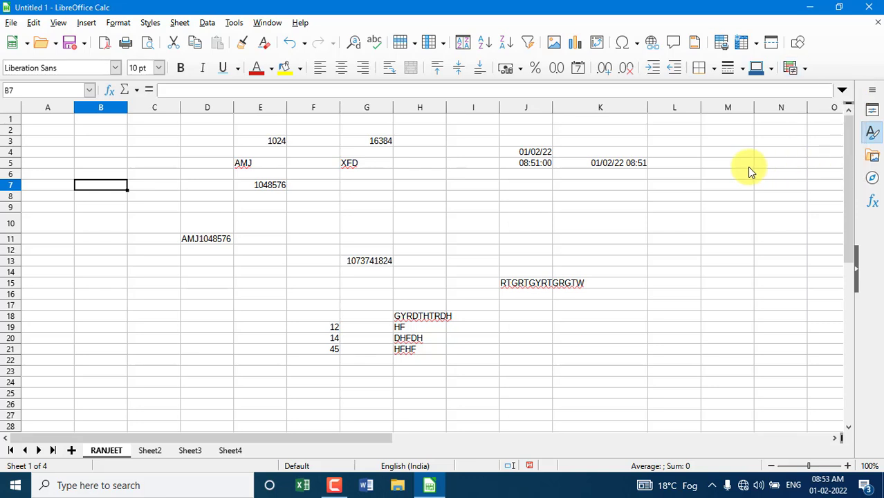
{"action": "left_click", "coordinate": [720, 166]}
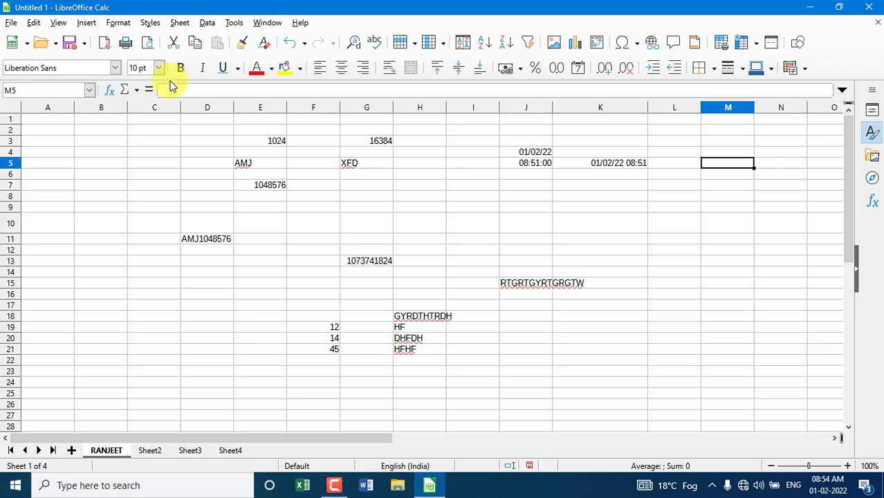
Select cell C4 and review the available file commands and data commands without choosing any
{"action": "left_click", "coordinate": [132, 155]}
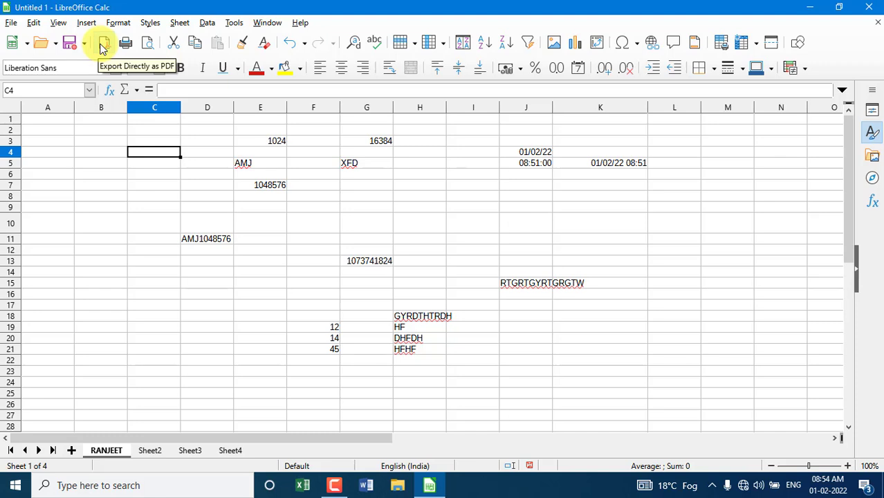
{"action": "left_click", "coordinate": [11, 27]}
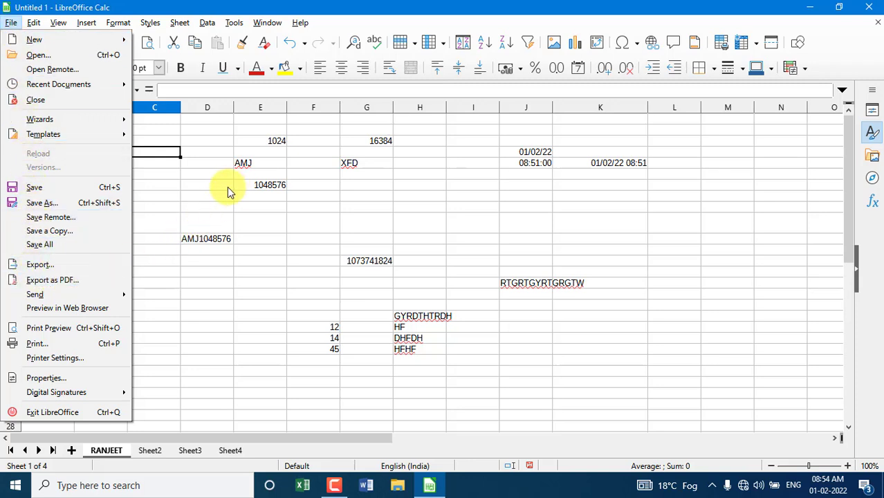
{"action": "left_click", "coordinate": [209, 191]}
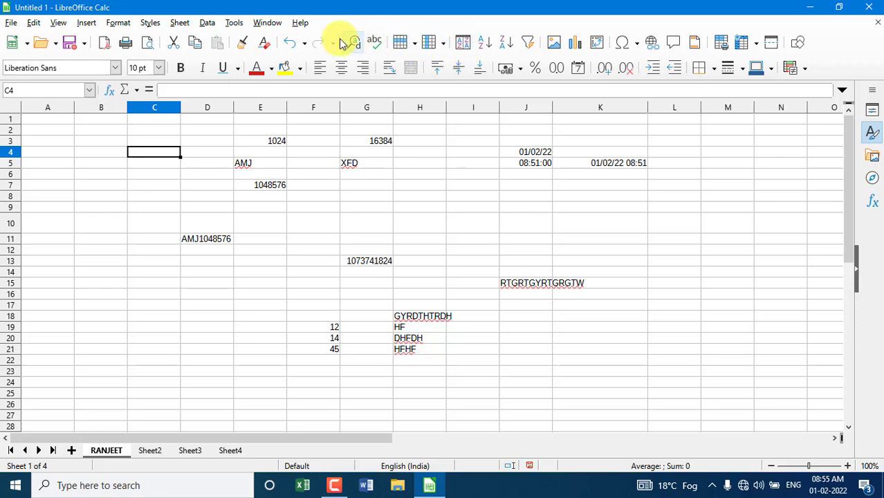
{"action": "left_click", "coordinate": [208, 25]}
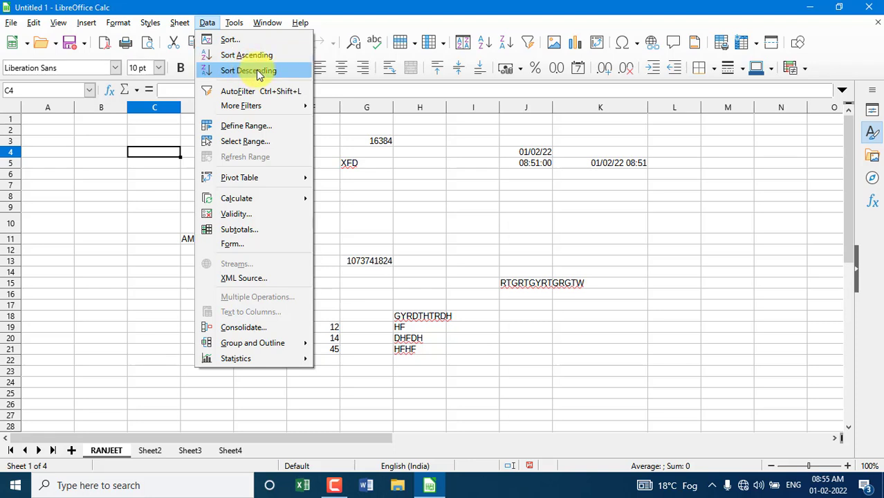
{"action": "left_click", "coordinate": [452, 157]}
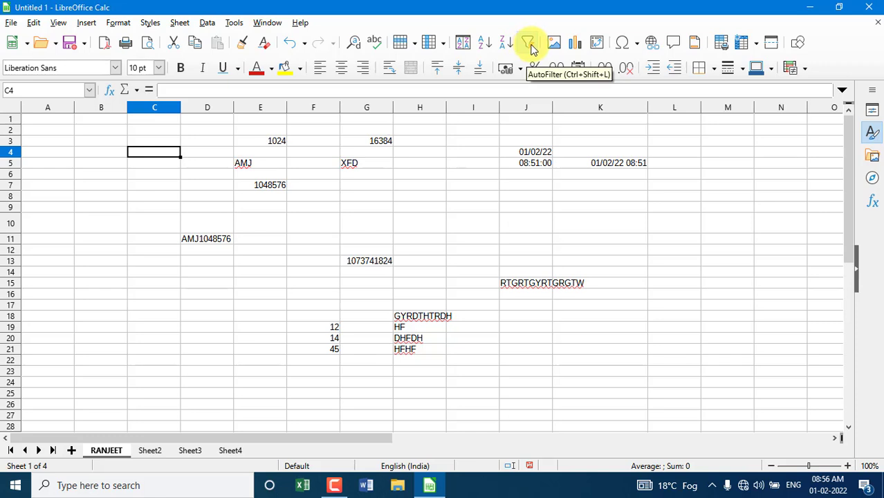
Review the data, help and insert commands without choosing any, and select cell M5
{"action": "left_click", "coordinate": [209, 24]}
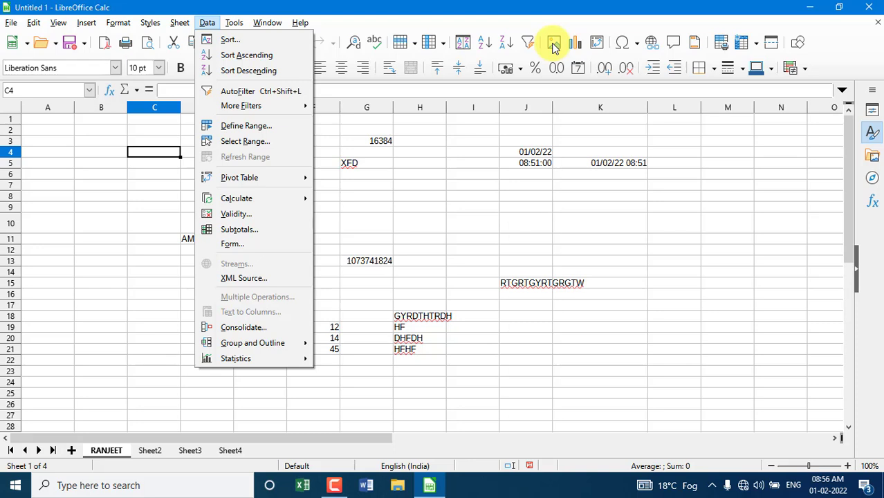
{"action": "mouse_move", "coordinate": [88, 24]}
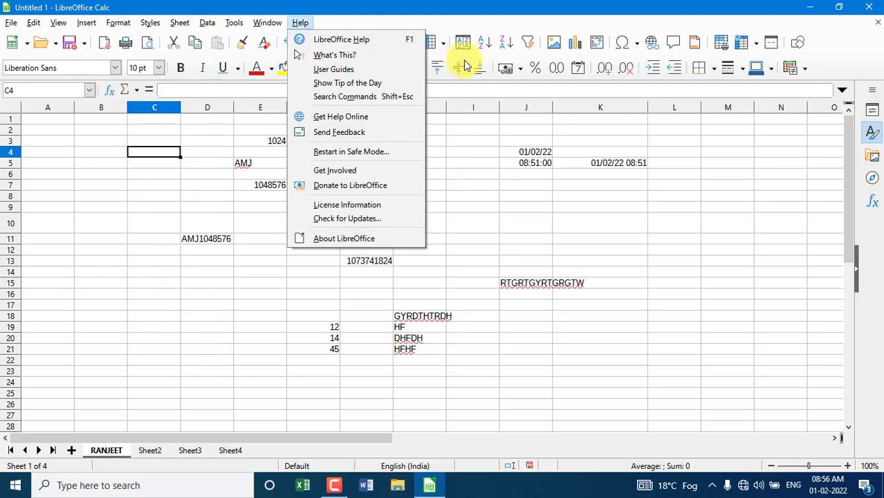
{"action": "left_click", "coordinate": [674, 162]}
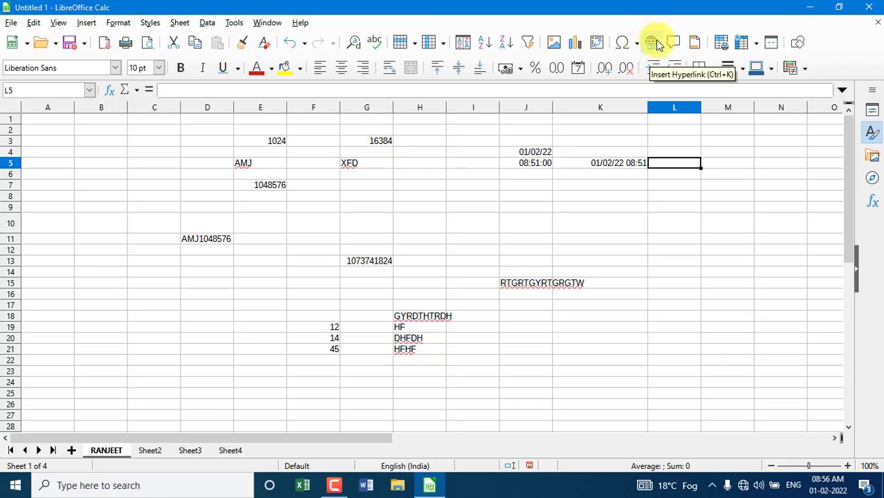
{"action": "left_click", "coordinate": [740, 164]}
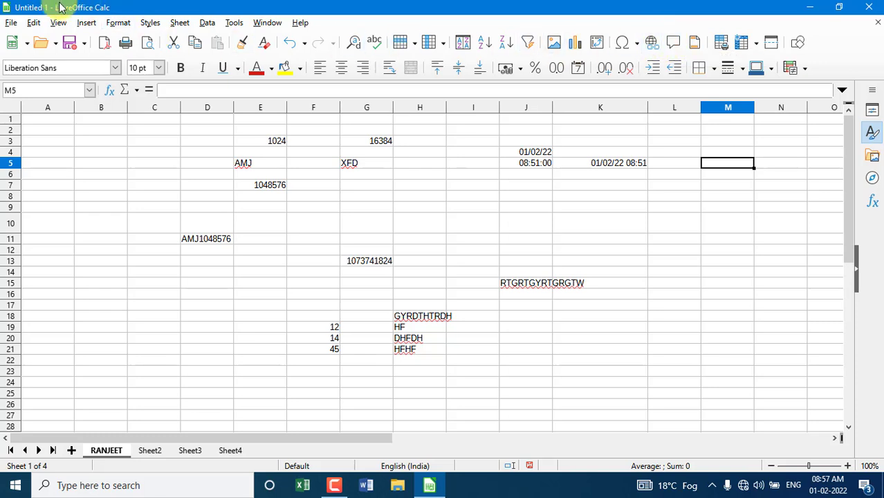
{"action": "left_click", "coordinate": [85, 23]}
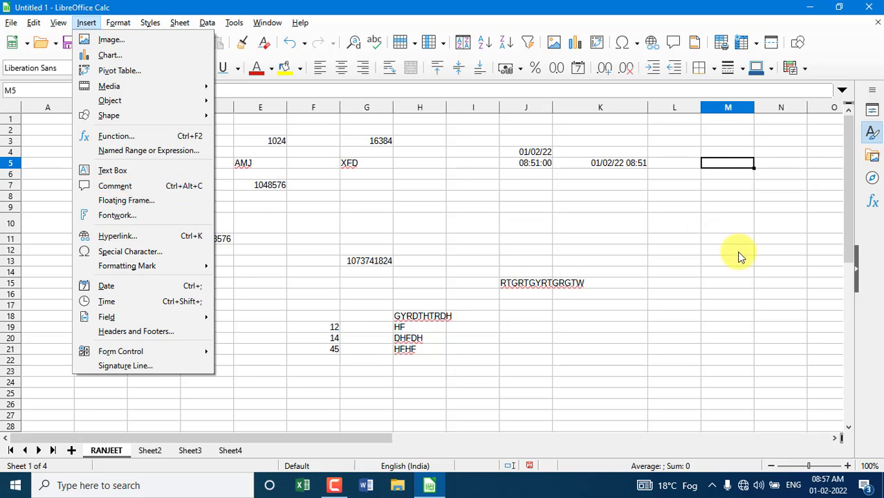
{"action": "left_click", "coordinate": [726, 226]}
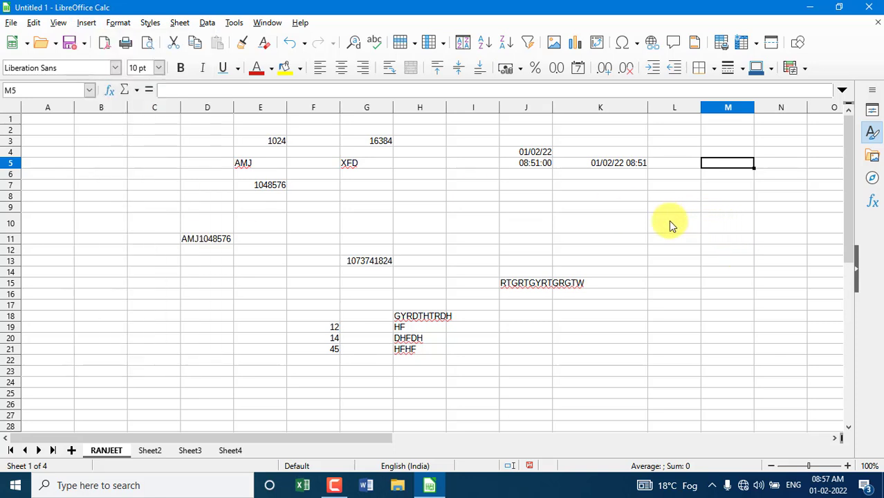
Review the file commands, including the recent documents and wizards, without choosing any
{"action": "left_click", "coordinate": [12, 24]}
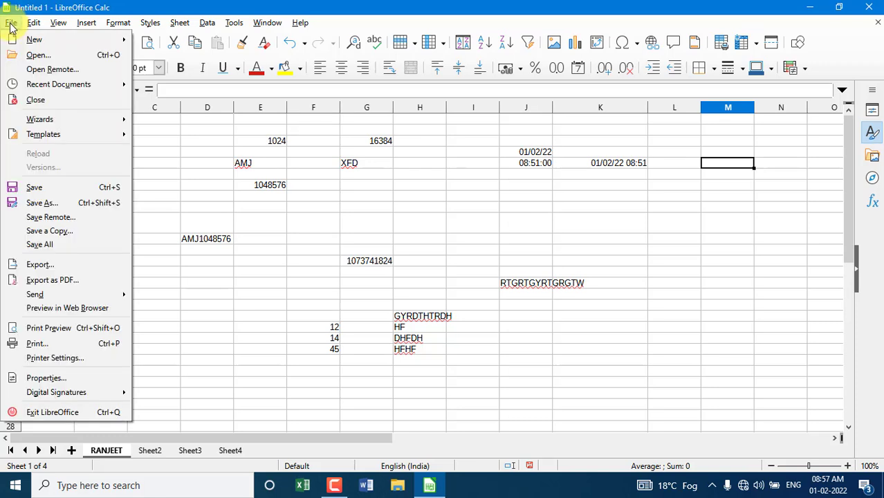
{"action": "mouse_move", "coordinate": [44, 88]}
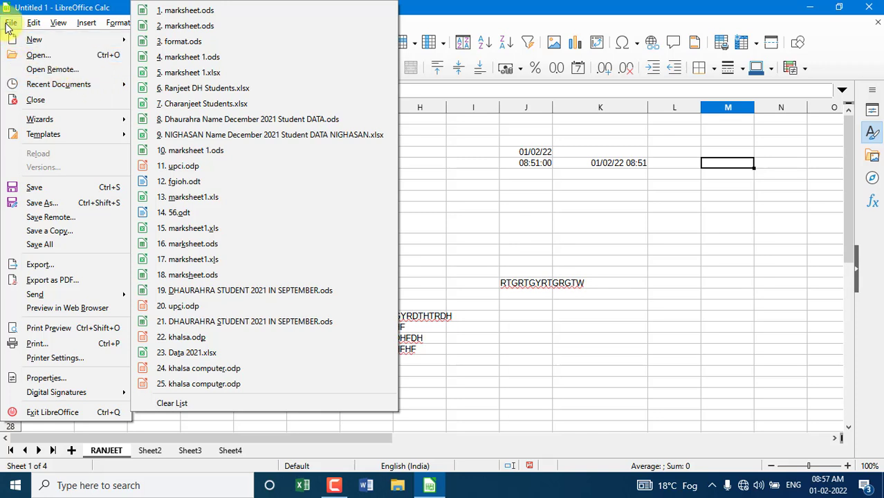
{"action": "mouse_move", "coordinate": [33, 123]}
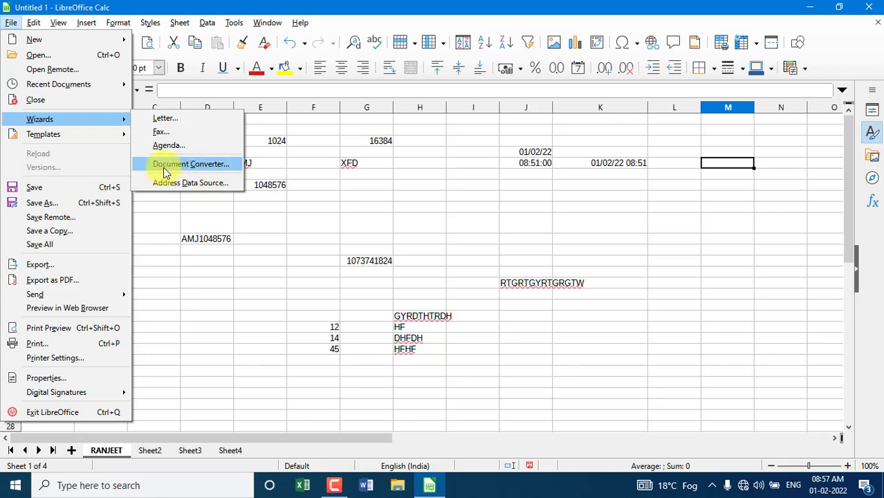
{"action": "mouse_move", "coordinate": [97, 141]}
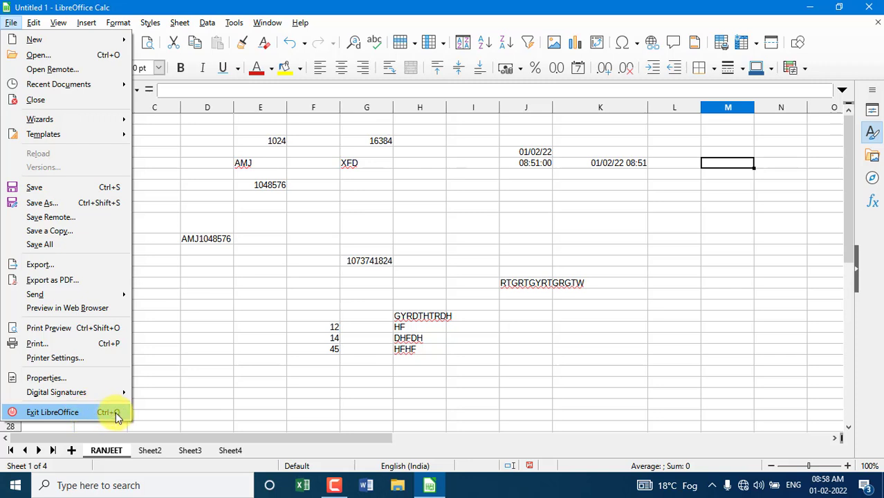
{"action": "left_click", "coordinate": [239, 313]}
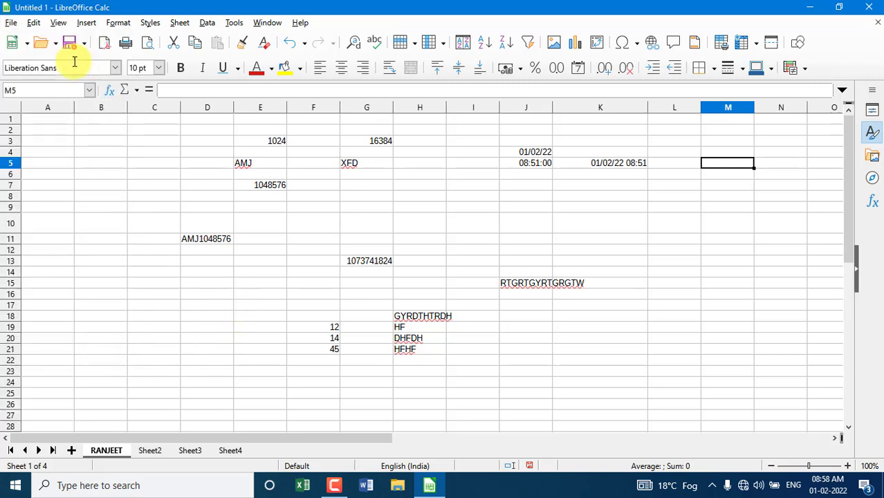
Review the edit commands, including the options for selecting sheets, rows, columns and data areas, without choosing any
{"action": "left_click", "coordinate": [34, 24]}
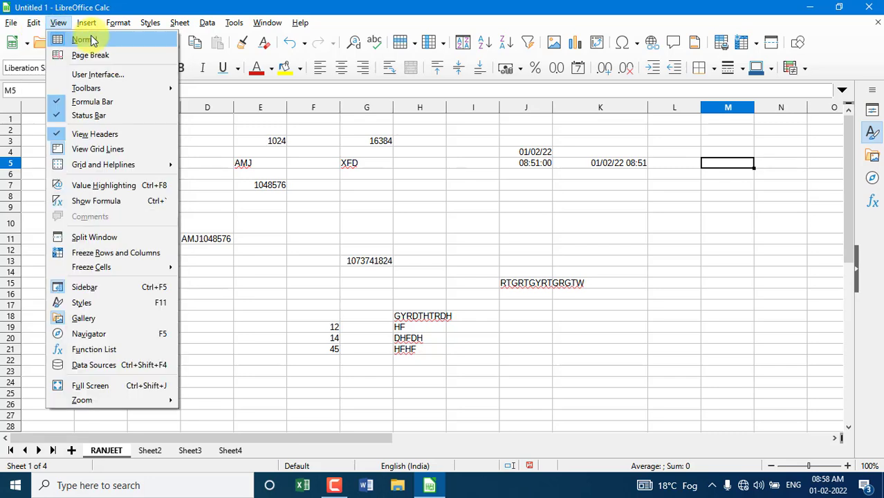
{"action": "left_click", "coordinate": [34, 24]}
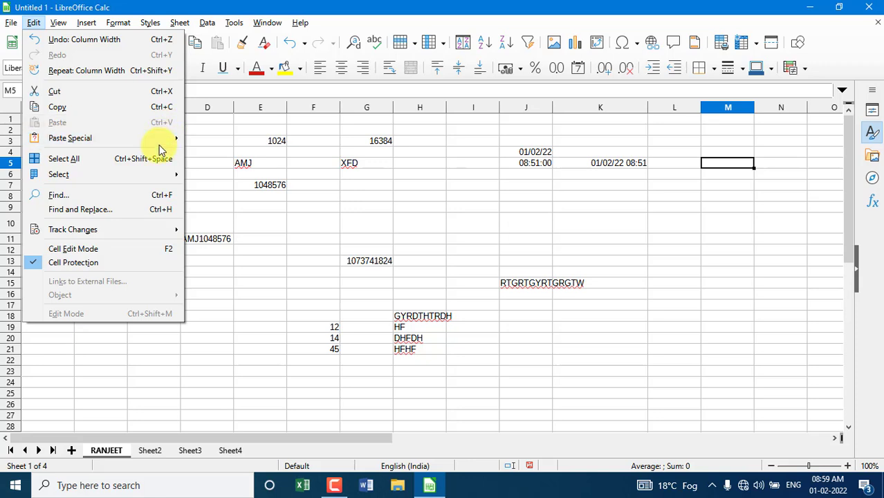
{"action": "mouse_move", "coordinate": [165, 143]}
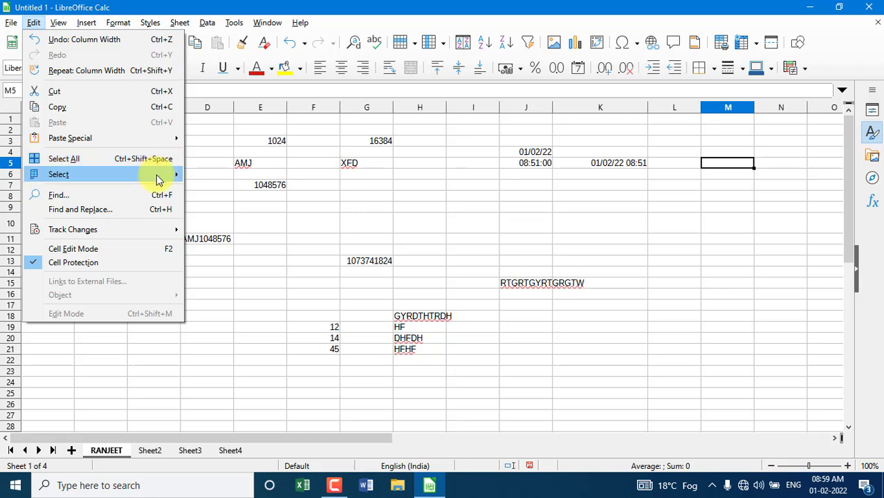
{"action": "mouse_move", "coordinate": [157, 180]}
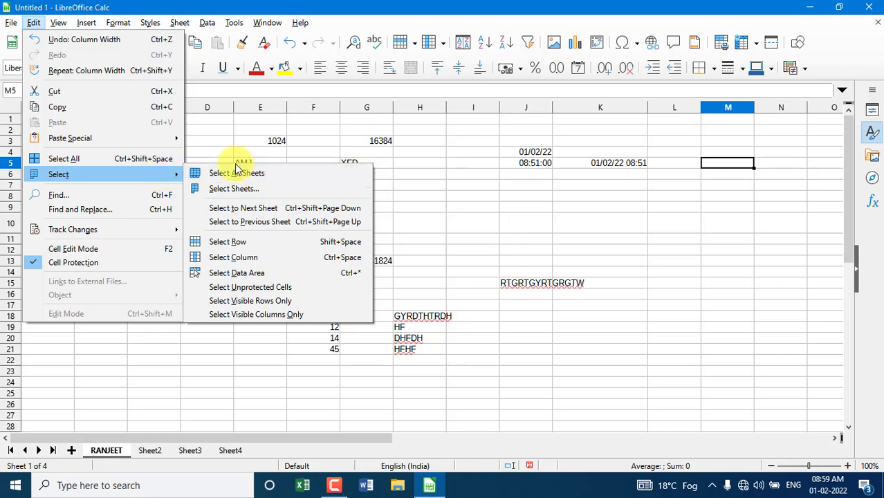
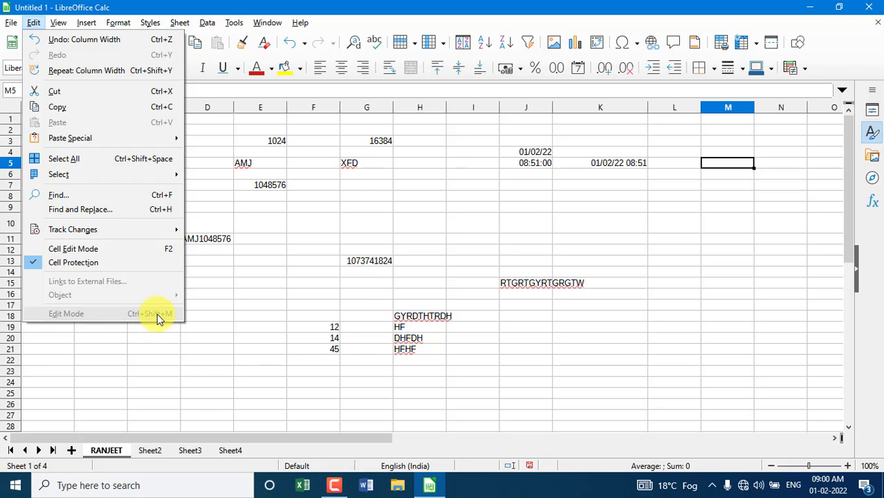
{"action": "left_click", "coordinate": [258, 289]}
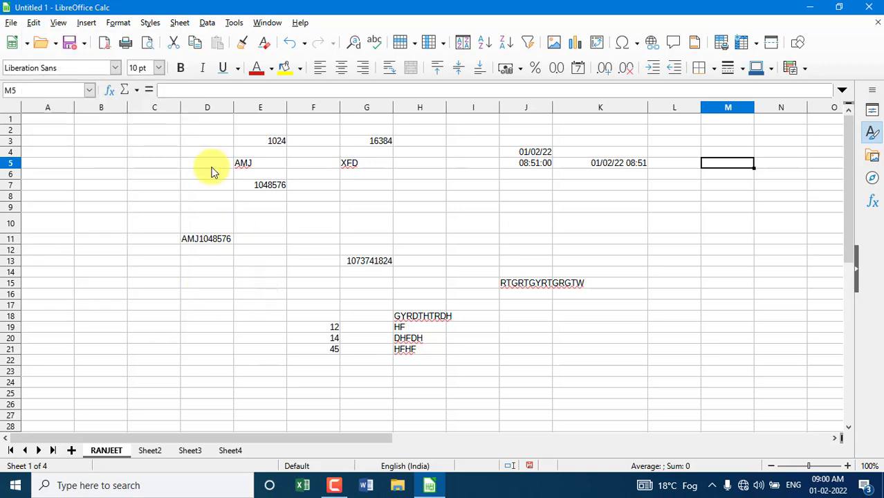
Examine the preferred user interface variants without applying one, and review the available view commands
{"action": "left_click", "coordinate": [60, 24]}
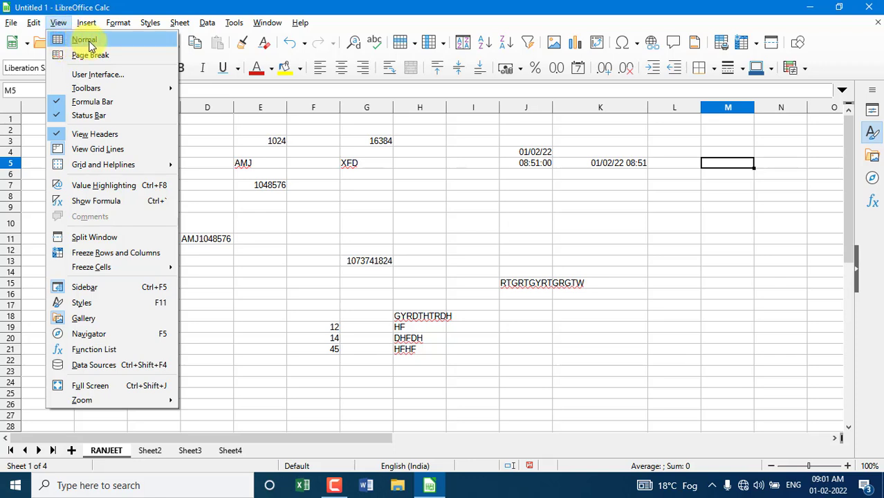
{"action": "left_click", "coordinate": [94, 77]}
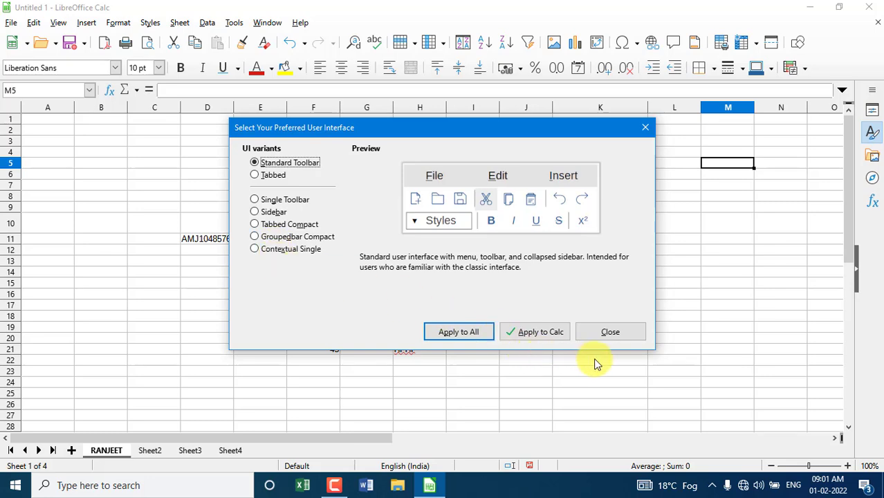
{"action": "left_click", "coordinate": [618, 330]}
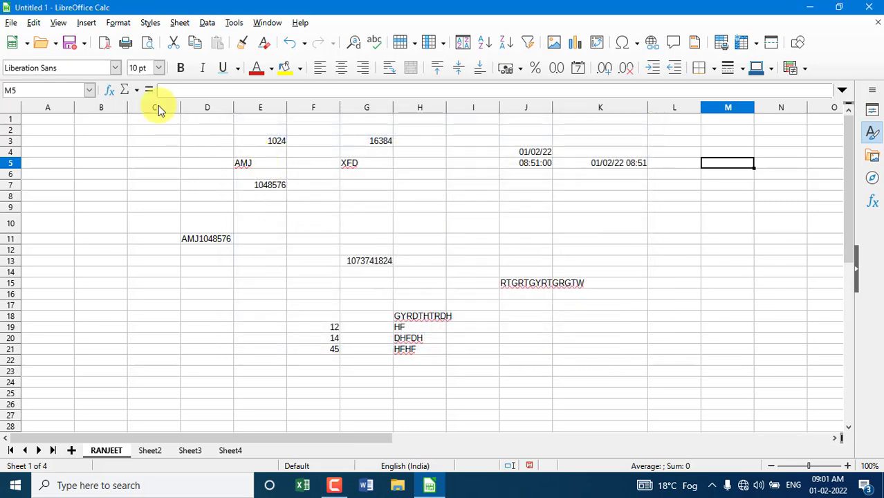
{"action": "left_click", "coordinate": [58, 26]}
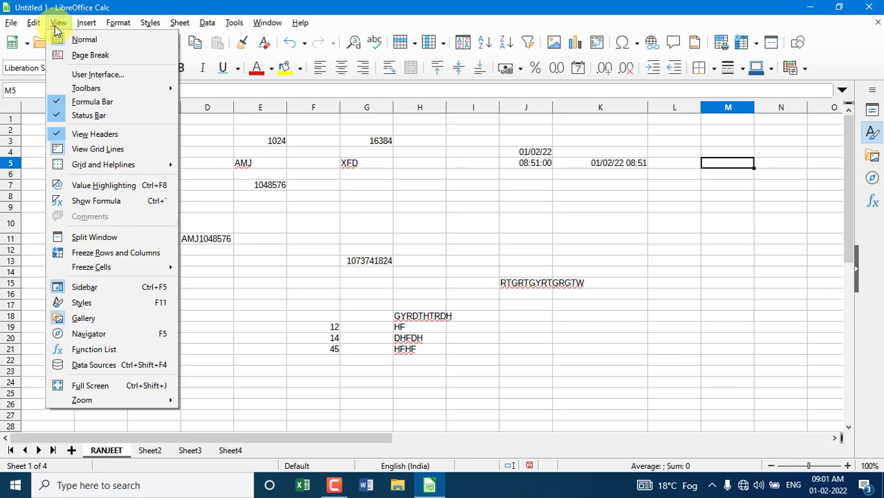
{"action": "mouse_move", "coordinate": [77, 93]}
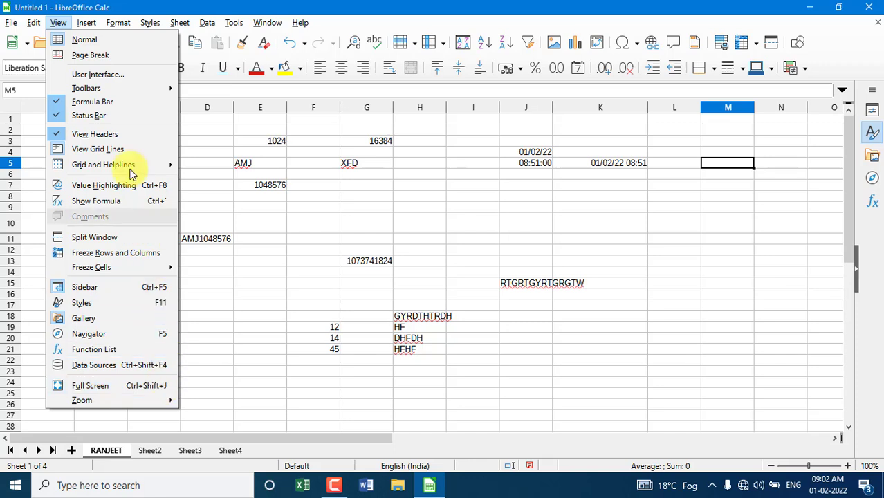
Start inserting a chart and preview the Net chart type
{"action": "mouse_move", "coordinate": [85, 18]}
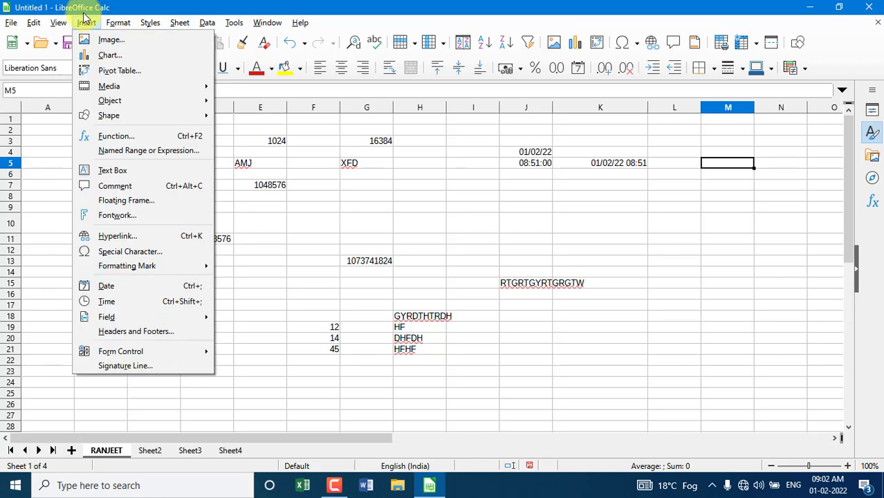
{"action": "left_click", "coordinate": [110, 56]}
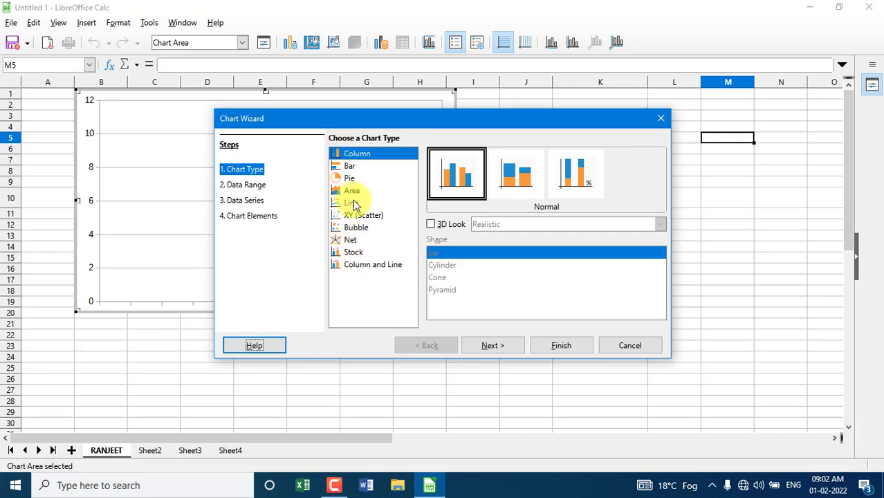
{"action": "left_click", "coordinate": [350, 241]}
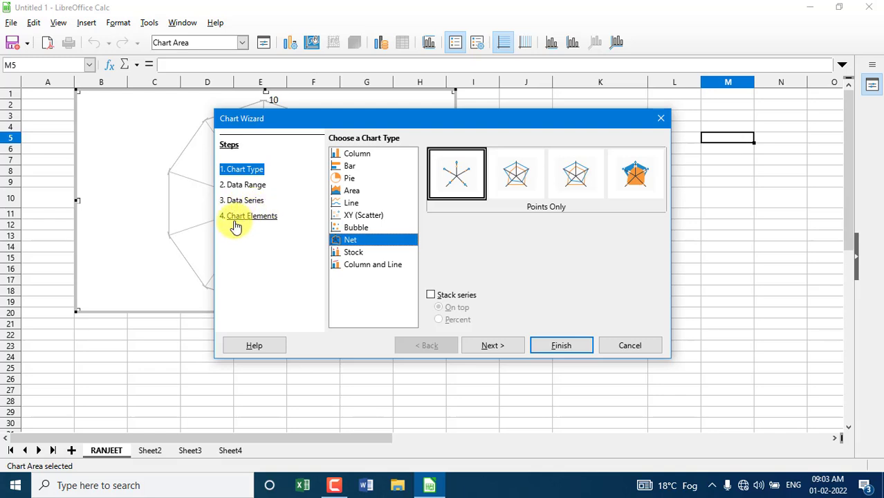
{"action": "left_click", "coordinate": [653, 155]}
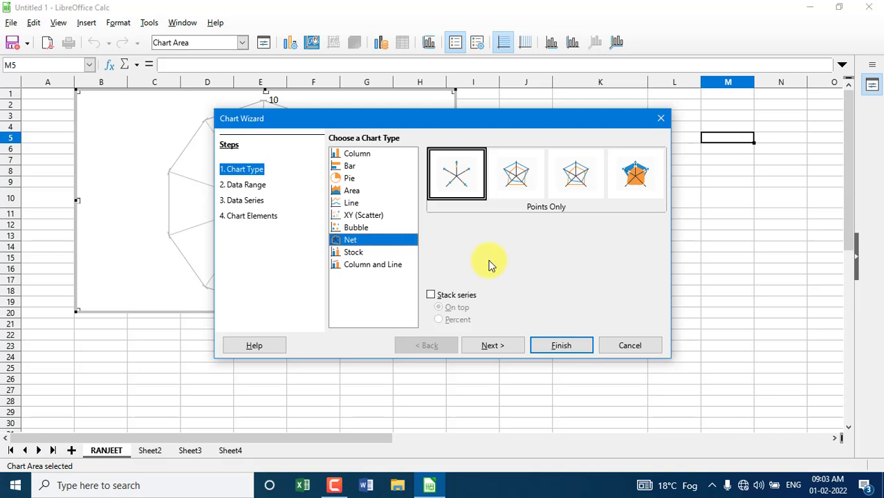
Preview the Column chart type with 3D Look and the Cylinder, Cone and Pyramid shapes, and discard the chart
{"action": "left_click", "coordinate": [359, 155]}
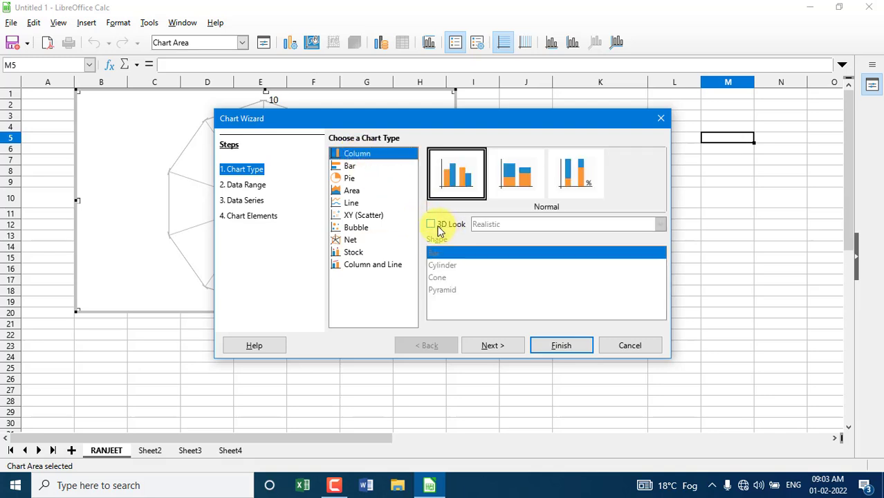
{"action": "left_click", "coordinate": [431, 224]}
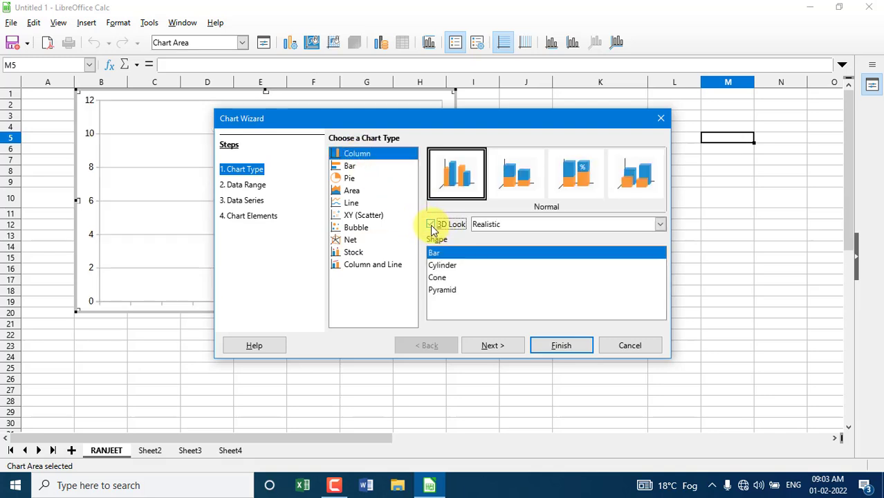
{"action": "left_click", "coordinate": [438, 266]}
{"action": "left_click", "coordinate": [437, 279]}
{"action": "left_click", "coordinate": [439, 290]}
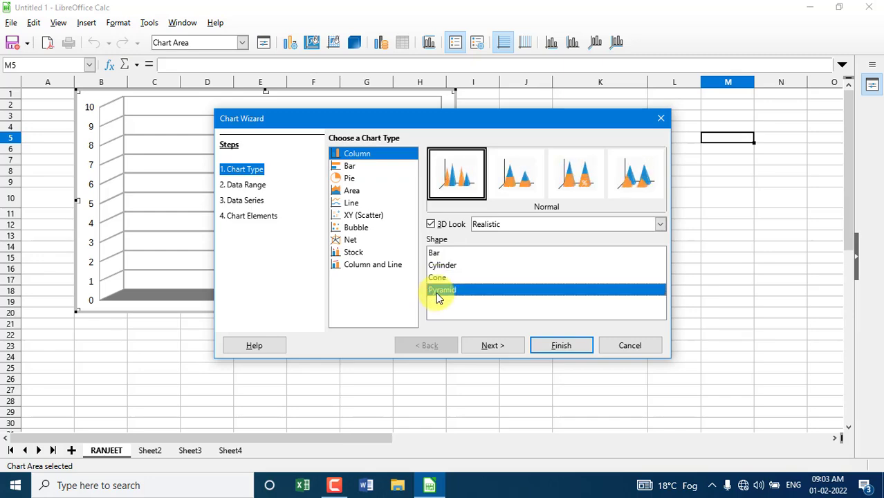
{"action": "left_click", "coordinate": [661, 119]}
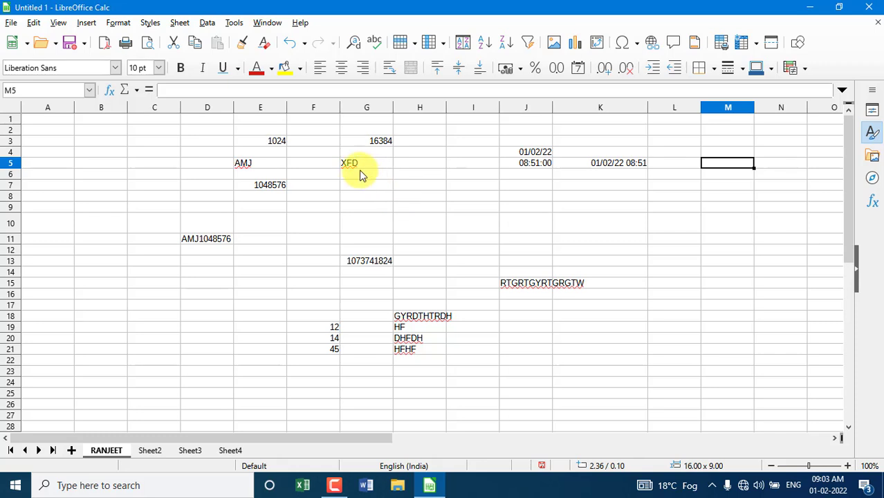
Review the insert commands and the formatting commands, including number formats, row height, column width, print ranges, conditional formatting and chart options
{"action": "left_click", "coordinate": [86, 23]}
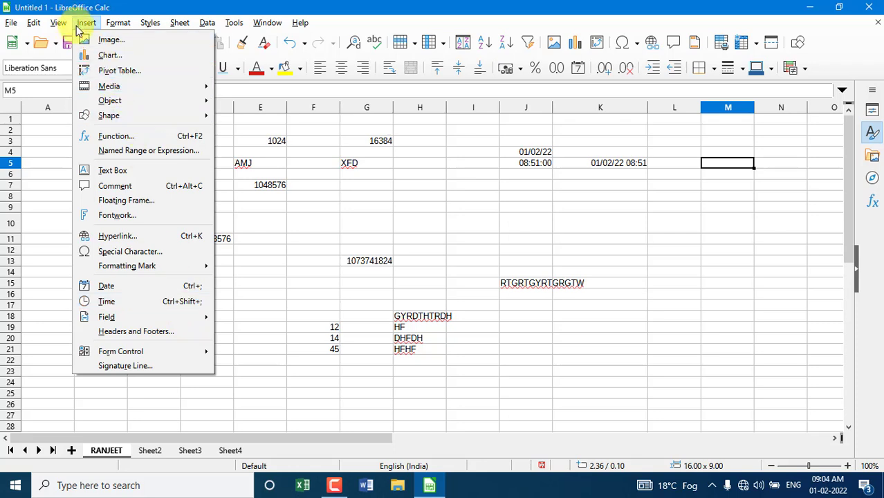
{"action": "mouse_move", "coordinate": [116, 26]}
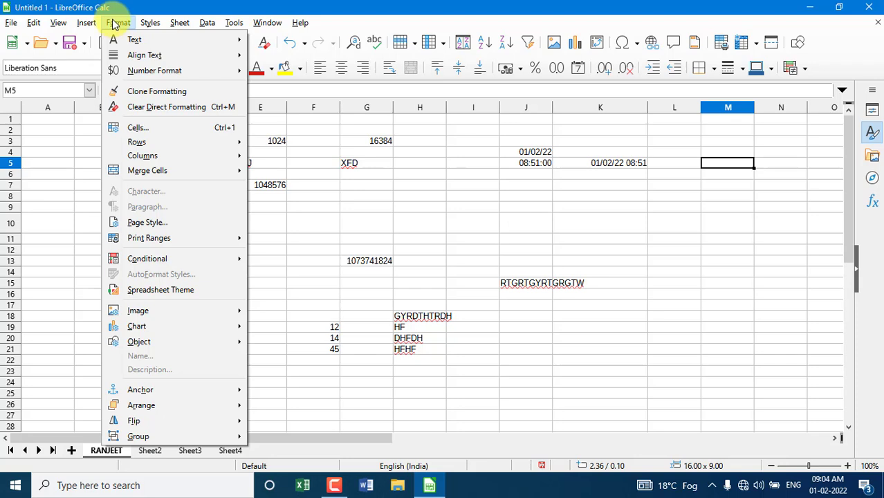
{"action": "mouse_move", "coordinate": [127, 45]}
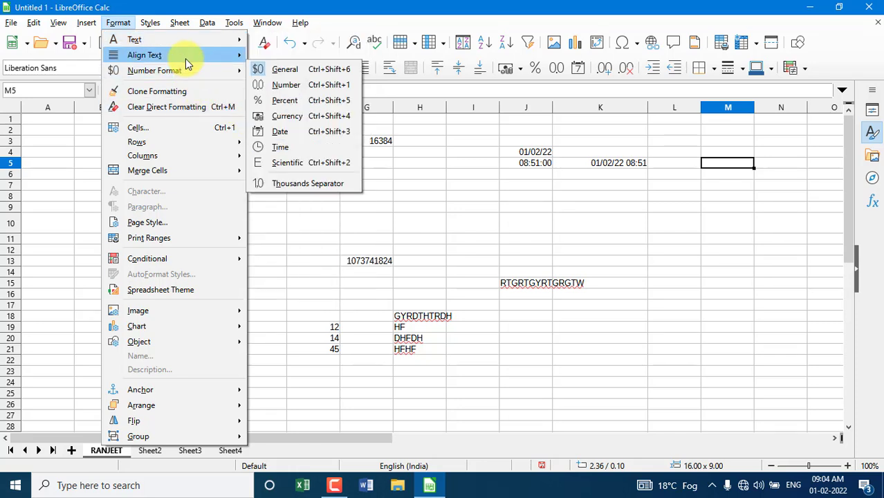
{"action": "mouse_move", "coordinate": [186, 58]}
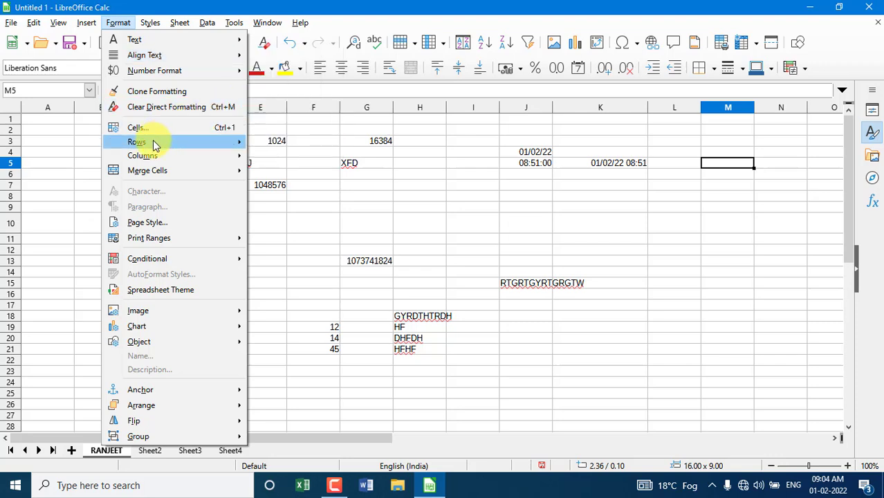
{"action": "mouse_move", "coordinate": [154, 143]}
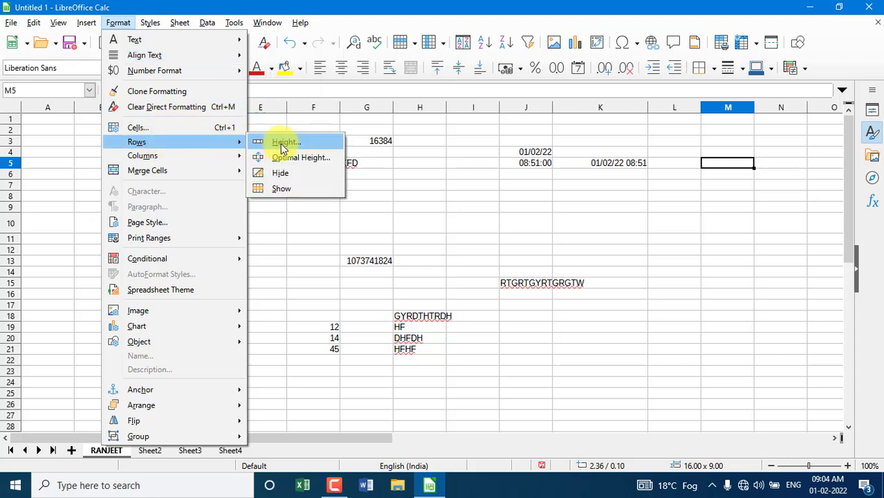
{"action": "mouse_move", "coordinate": [227, 158]}
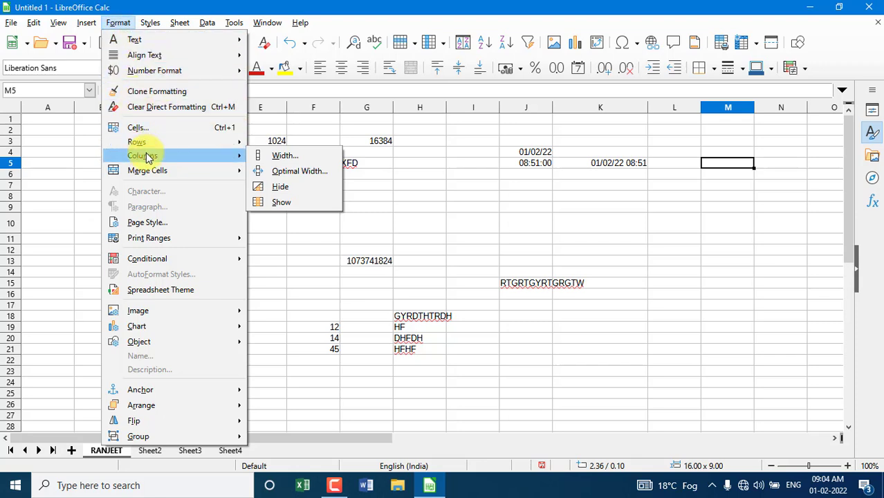
{"action": "mouse_move", "coordinate": [156, 171]}
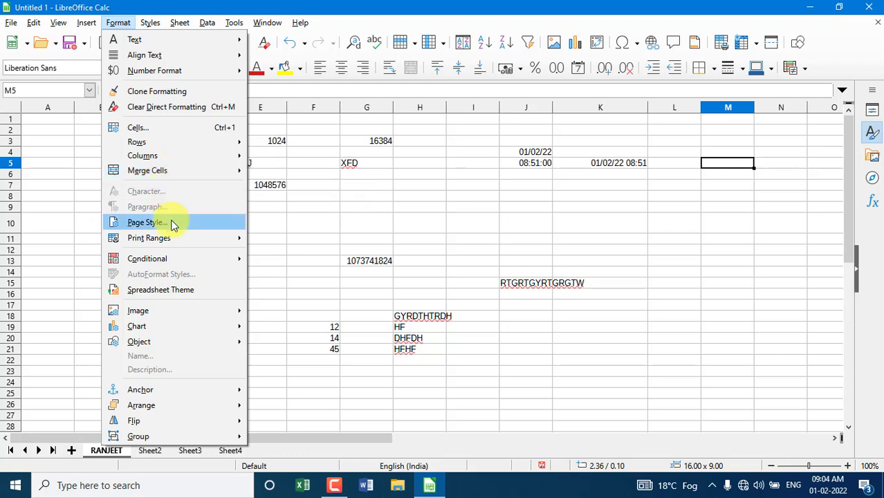
{"action": "mouse_move", "coordinate": [166, 244]}
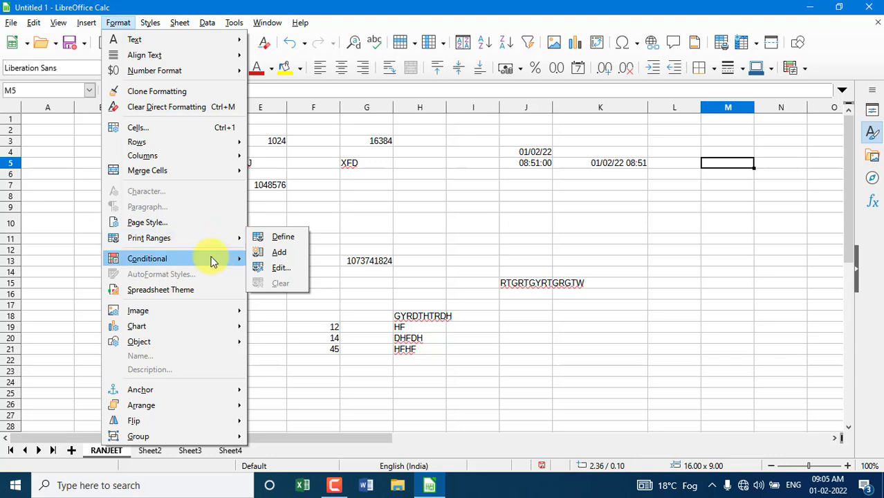
{"action": "mouse_move", "coordinate": [212, 261]}
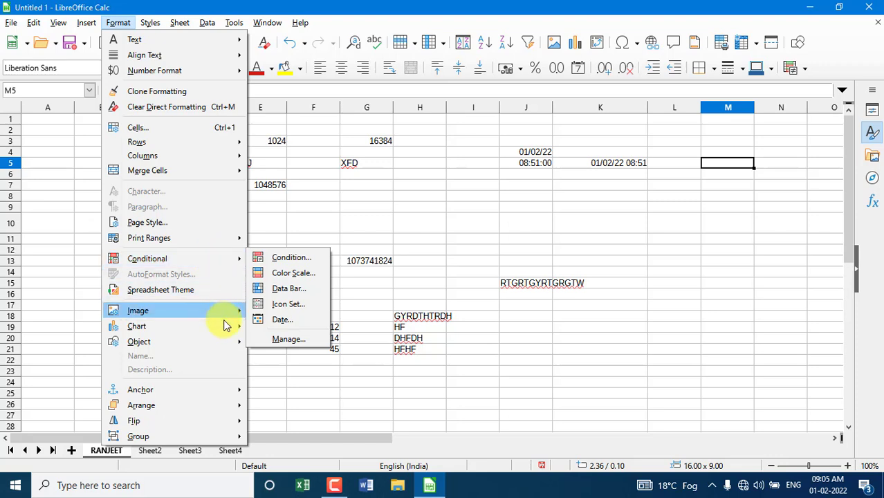
{"action": "mouse_move", "coordinate": [225, 330]}
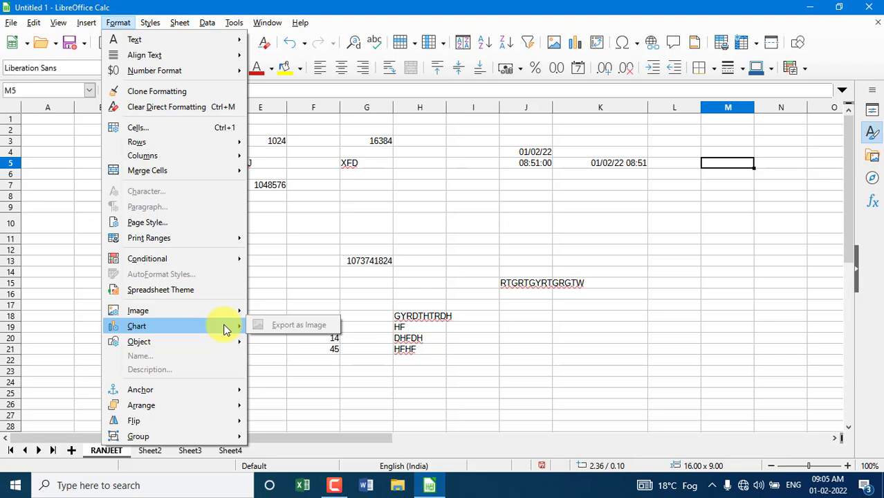
Review the sheet commands, including page break deletion, and the data commands, comparing the pivot table options with those among the insert commands
{"action": "mouse_move", "coordinate": [150, 22]}
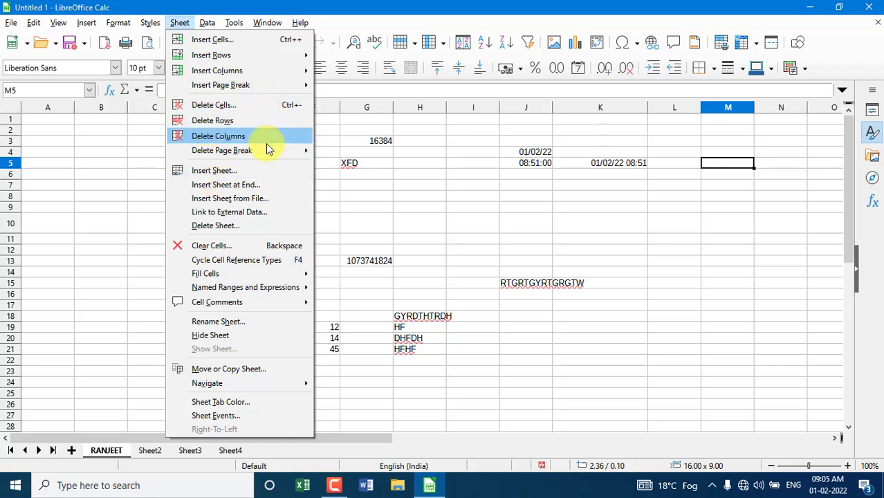
{"action": "mouse_move", "coordinate": [271, 152]}
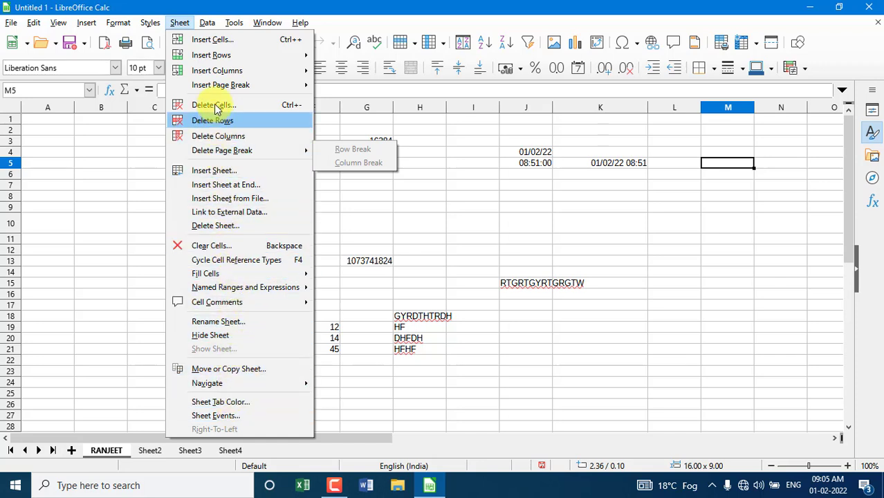
{"action": "mouse_move", "coordinate": [212, 24]}
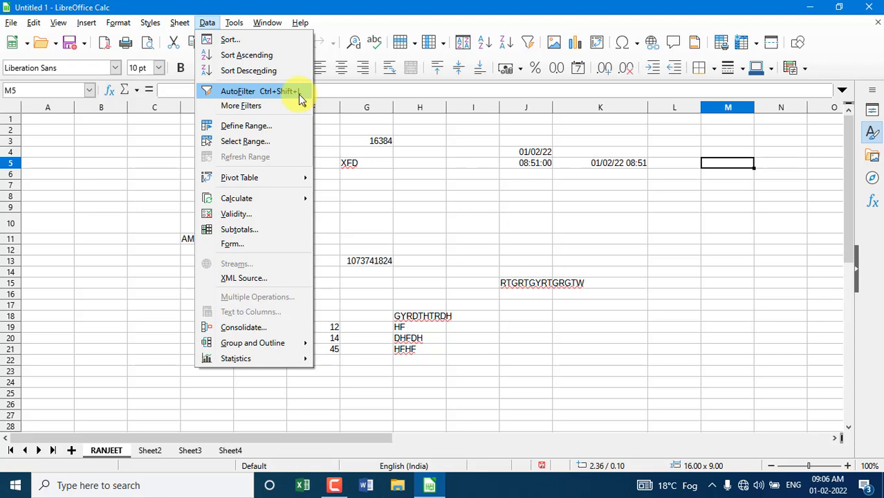
{"action": "mouse_move", "coordinate": [255, 178]}
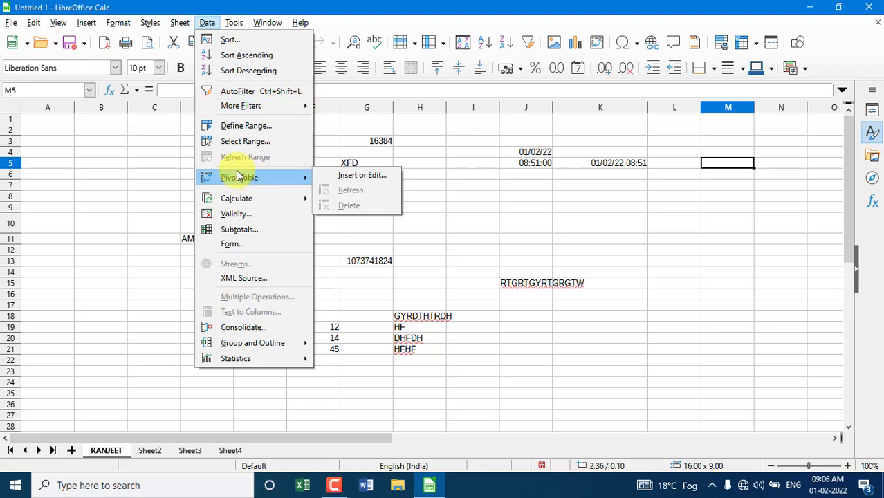
{"action": "mouse_move", "coordinate": [92, 25]}
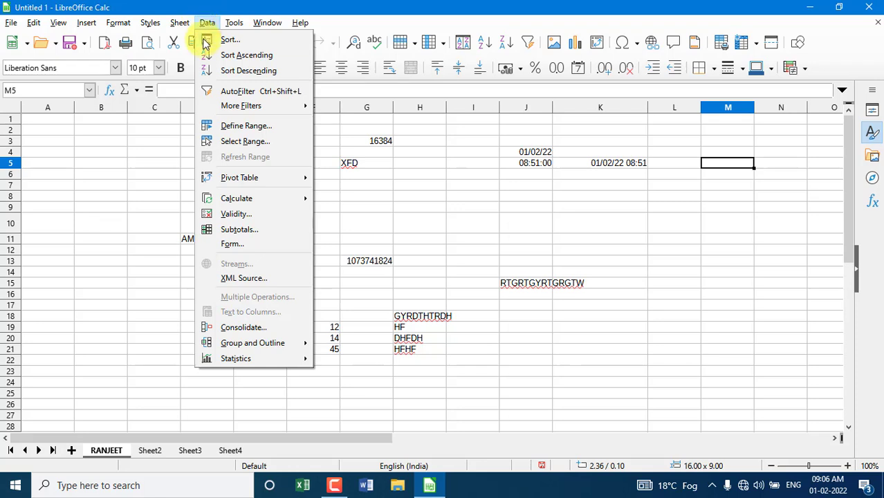
{"action": "mouse_move", "coordinate": [227, 178]}
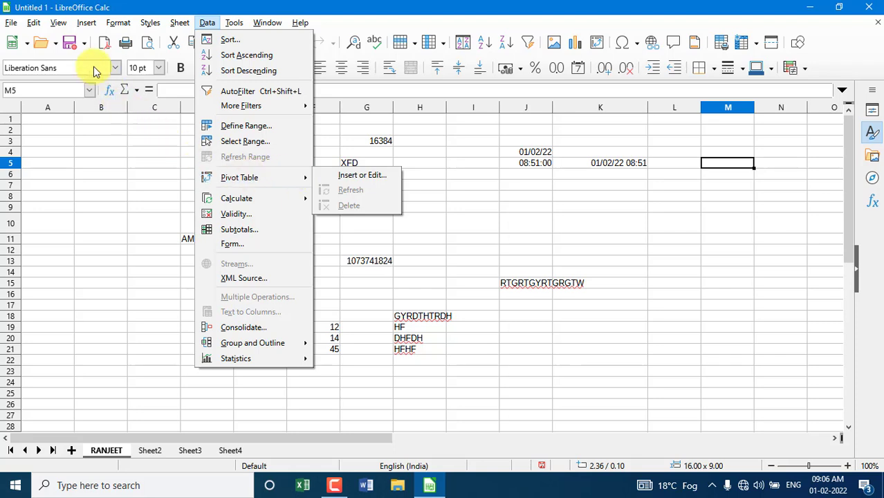
{"action": "left_click", "coordinate": [85, 25]}
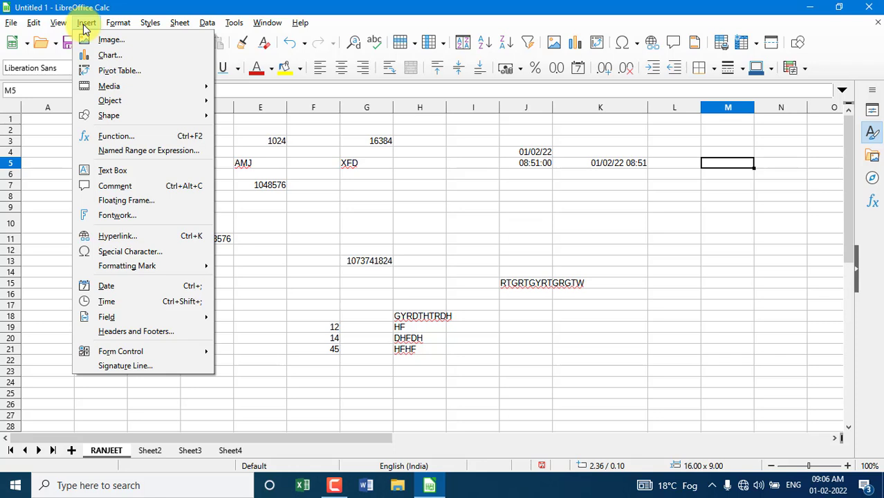
Review the tools, window and help commands without choosing any, and select cell K10
{"action": "mouse_move", "coordinate": [211, 25]}
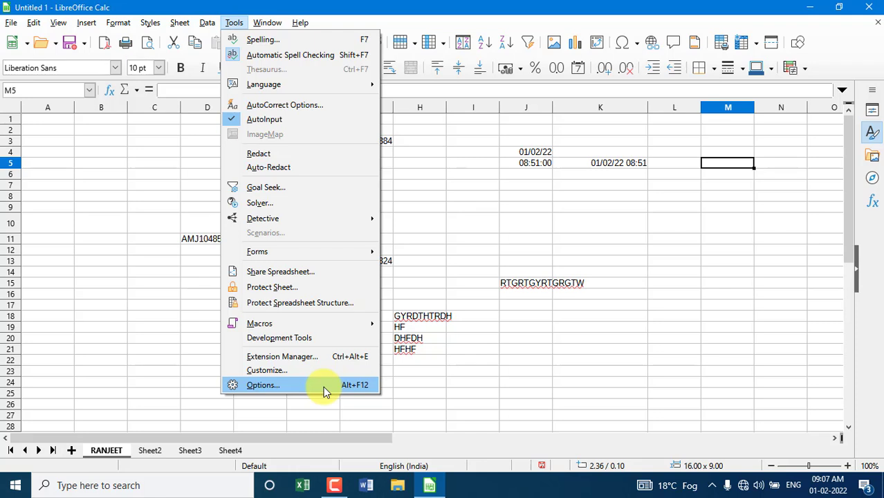
{"action": "mouse_move", "coordinate": [260, 23]}
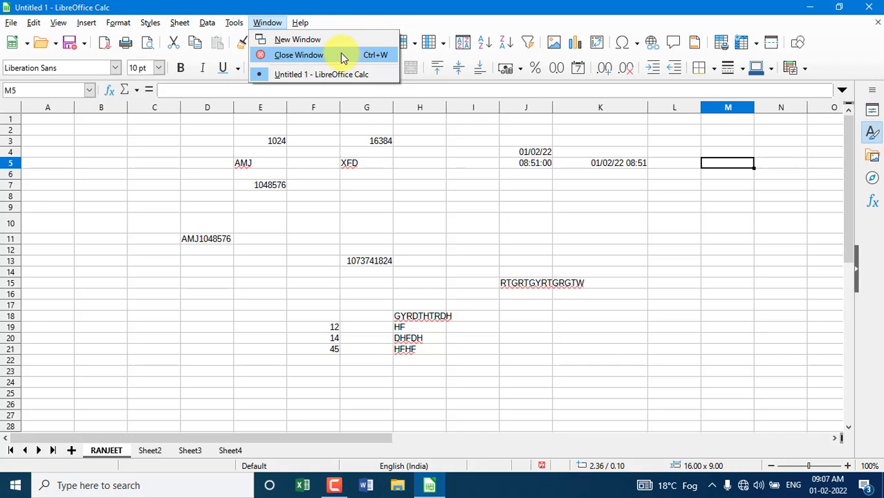
{"action": "mouse_move", "coordinate": [300, 25]}
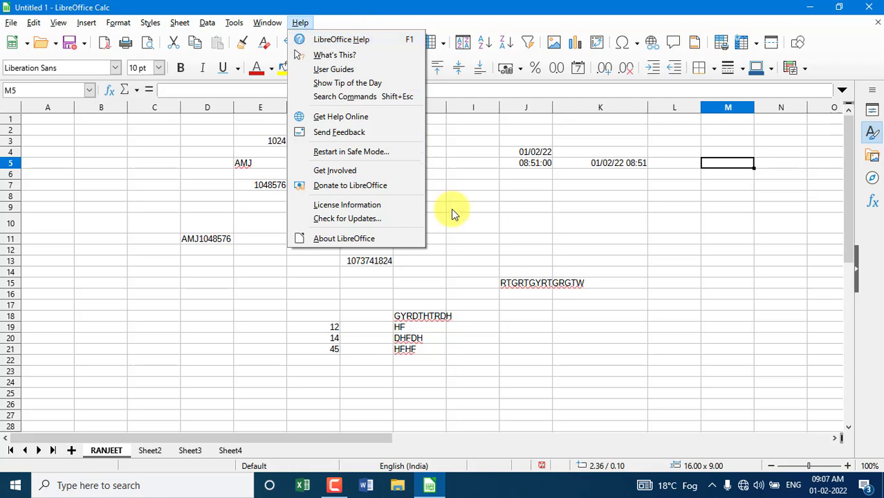
{"action": "left_click", "coordinate": [618, 230]}
{"action": "left_click", "coordinate": [621, 229]}
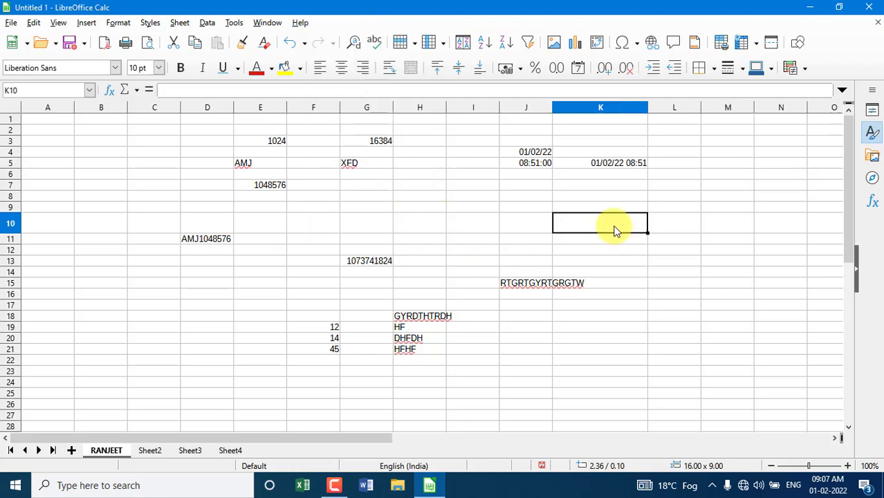